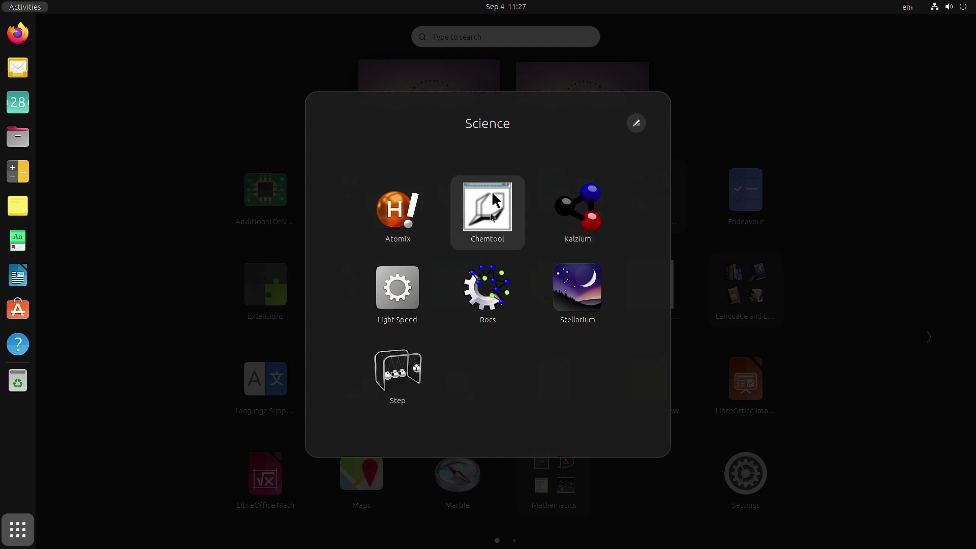
Launch Chemtool from the Science app folder, maximize its window and activate the Bonds drawing mode.
left_click(490, 214)
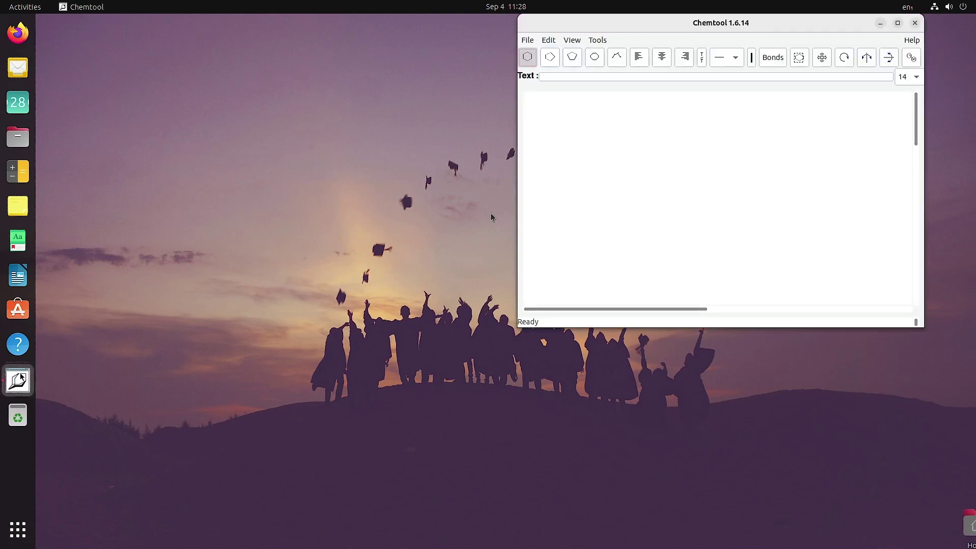
double_click(783, 28)
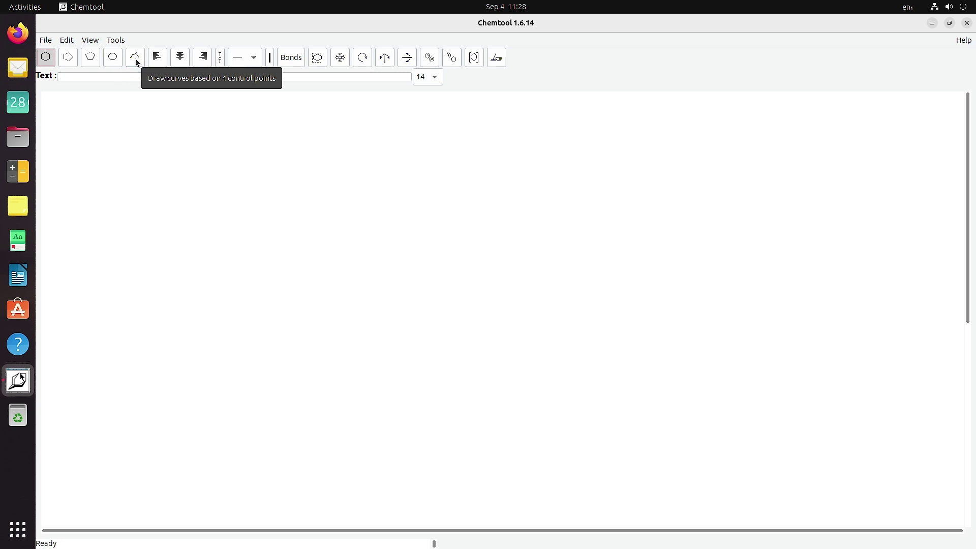
left_click(298, 59)
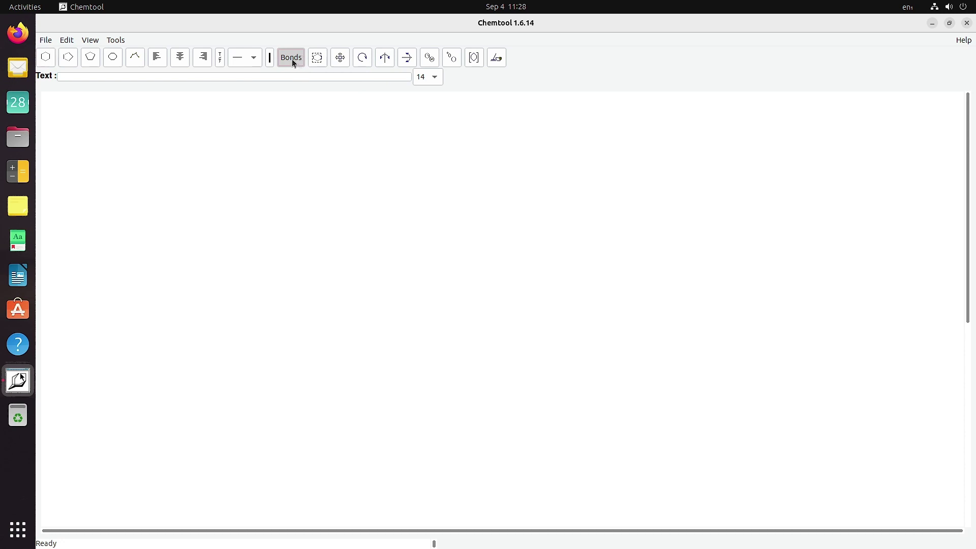
left_click(293, 61)
left_click(293, 60)
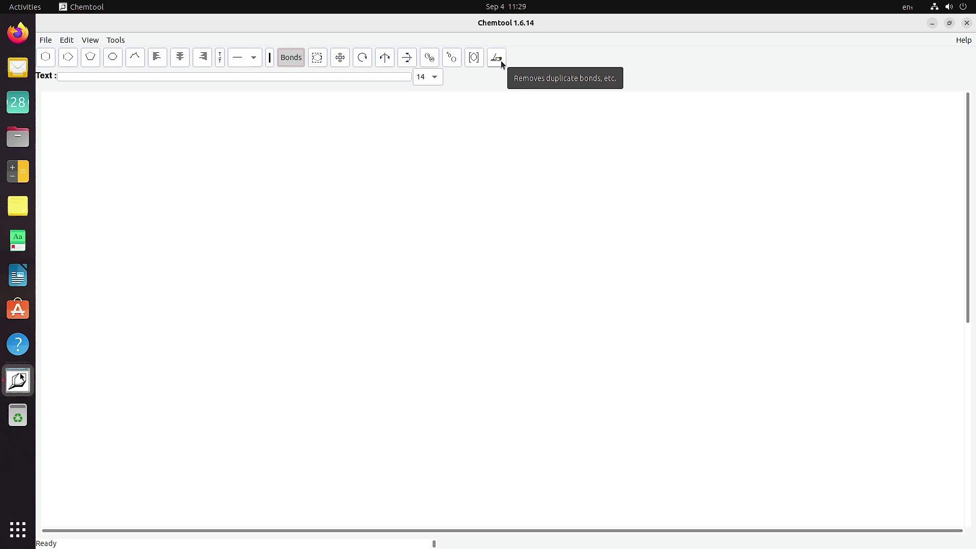
Insert the glucose (Glc) structure from the Sugars templates into the drawing and close the template window.
left_click(115, 40)
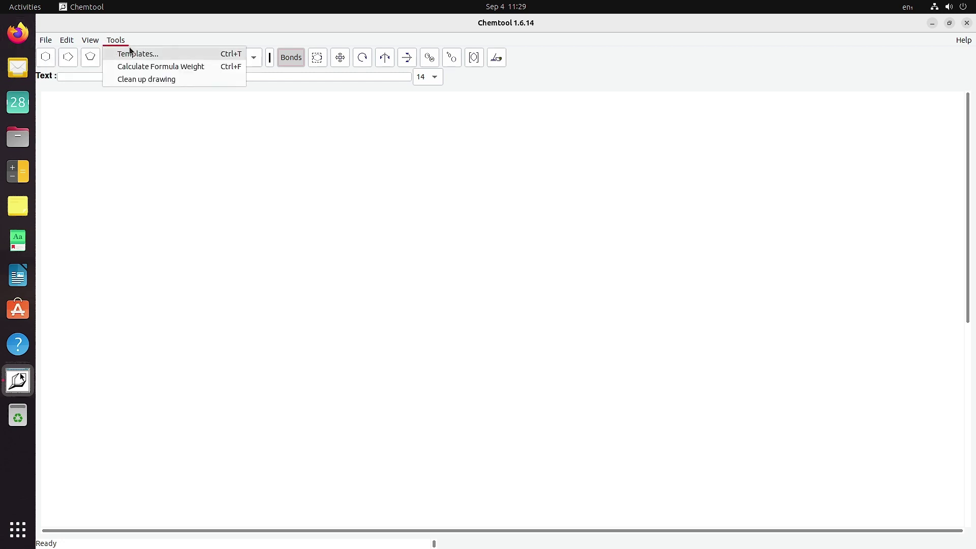
left_click(130, 54)
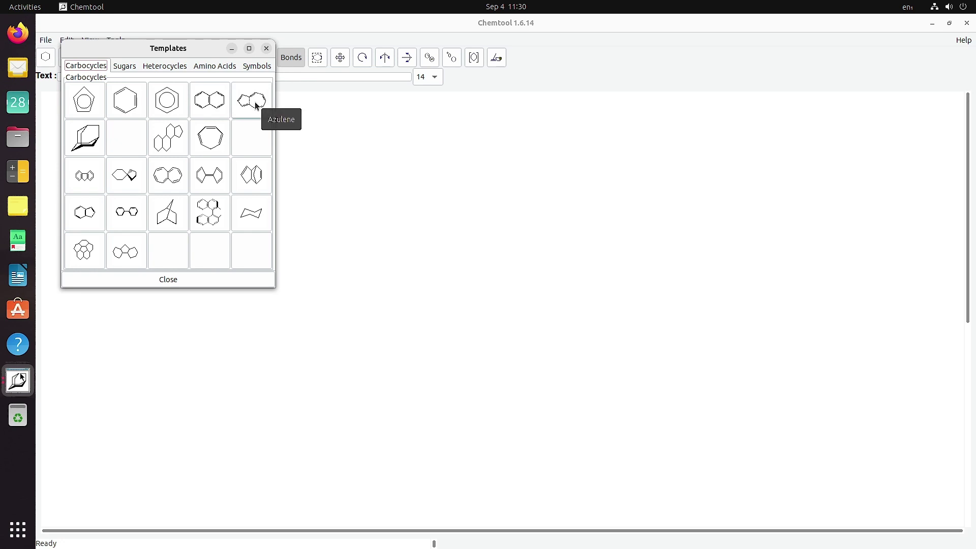
left_click(121, 99)
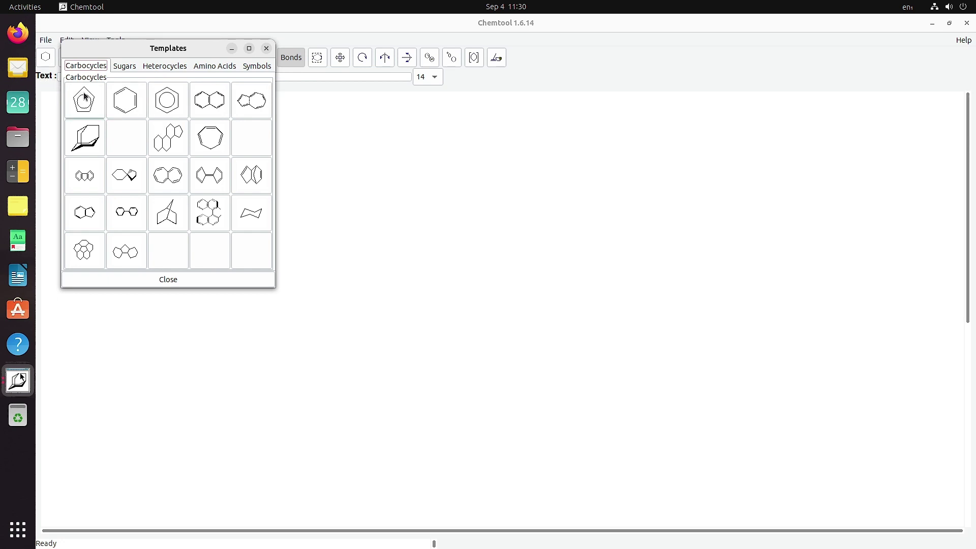
left_click(127, 68)
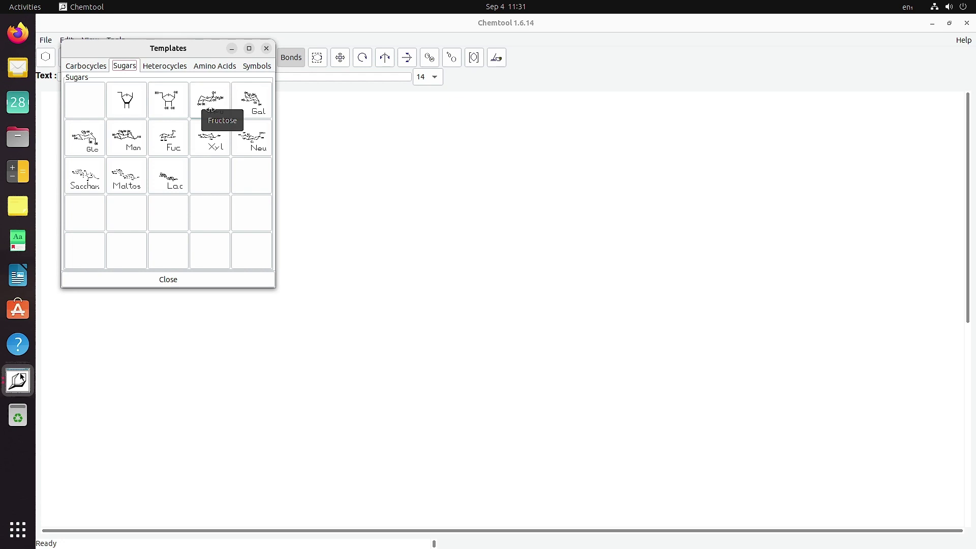
left_click(249, 49)
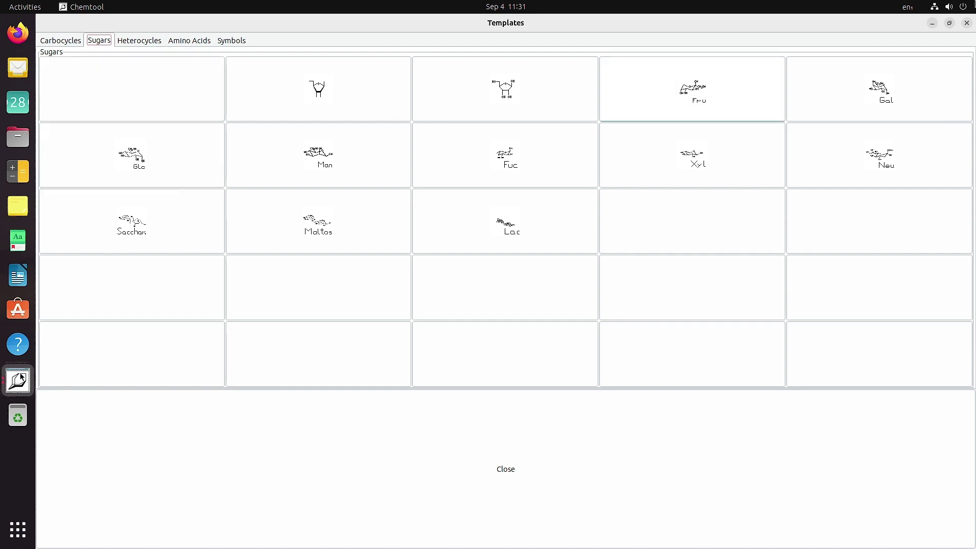
left_click(148, 151)
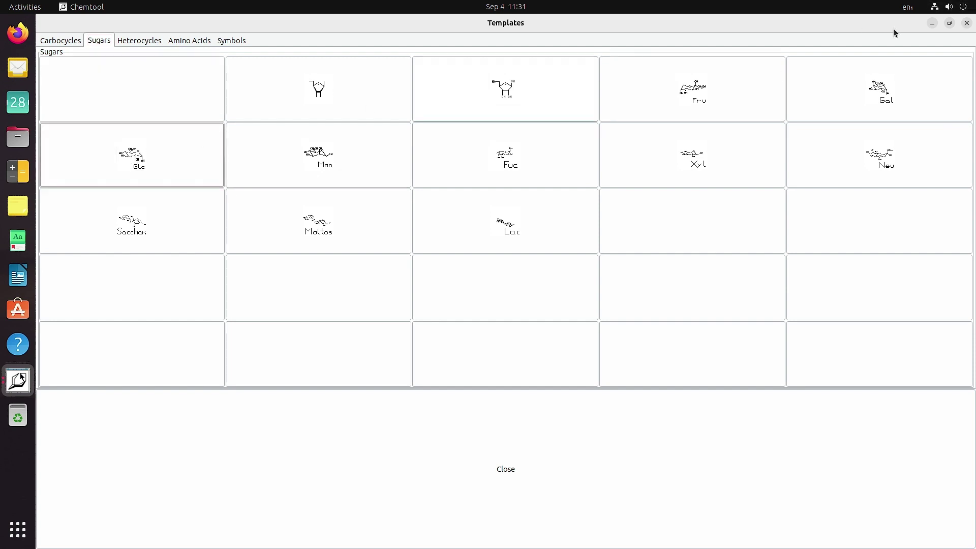
left_click(504, 470)
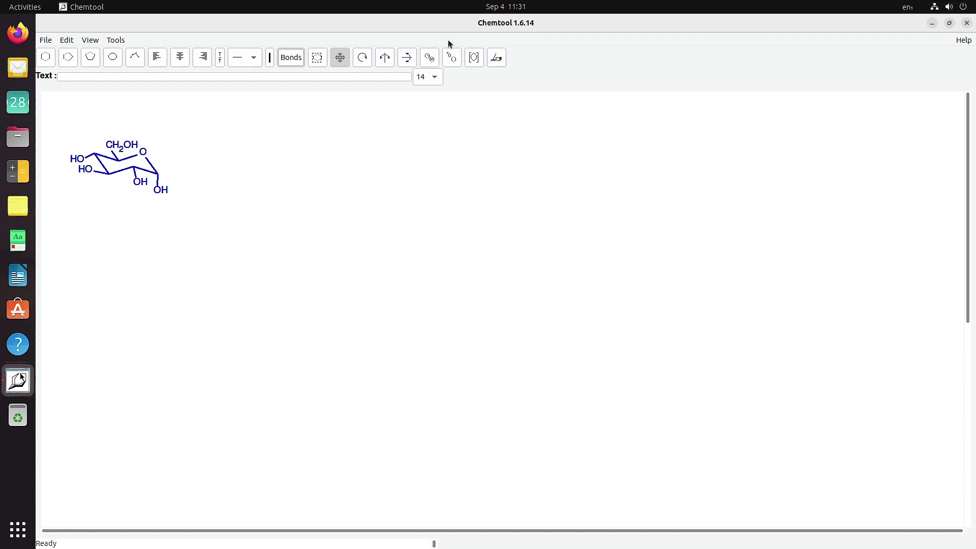
left_click(116, 40)
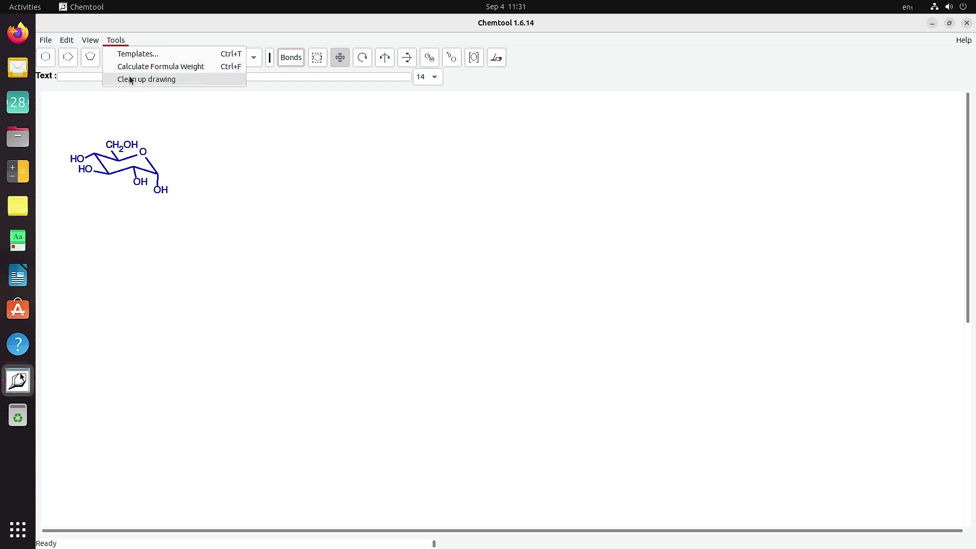
mouse_move(65, 41)
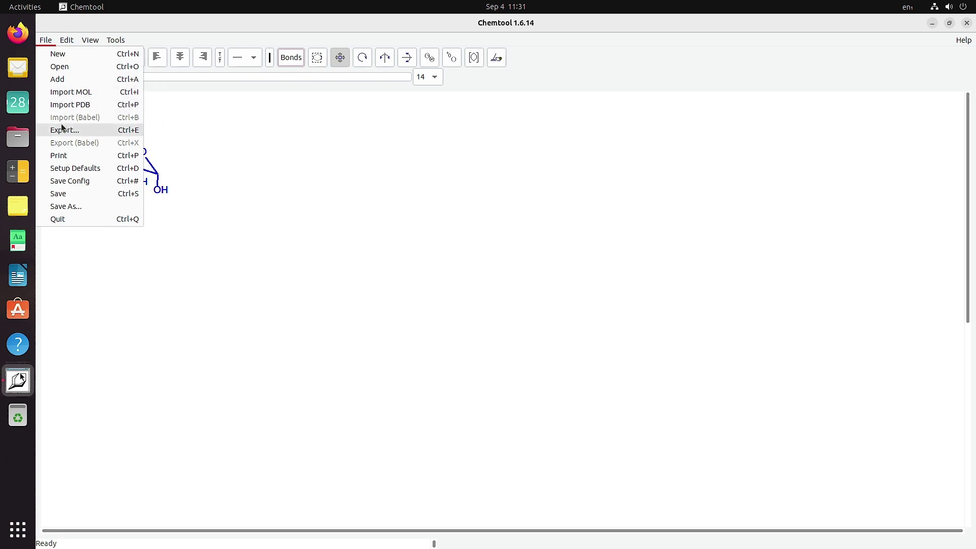
left_click(453, 223)
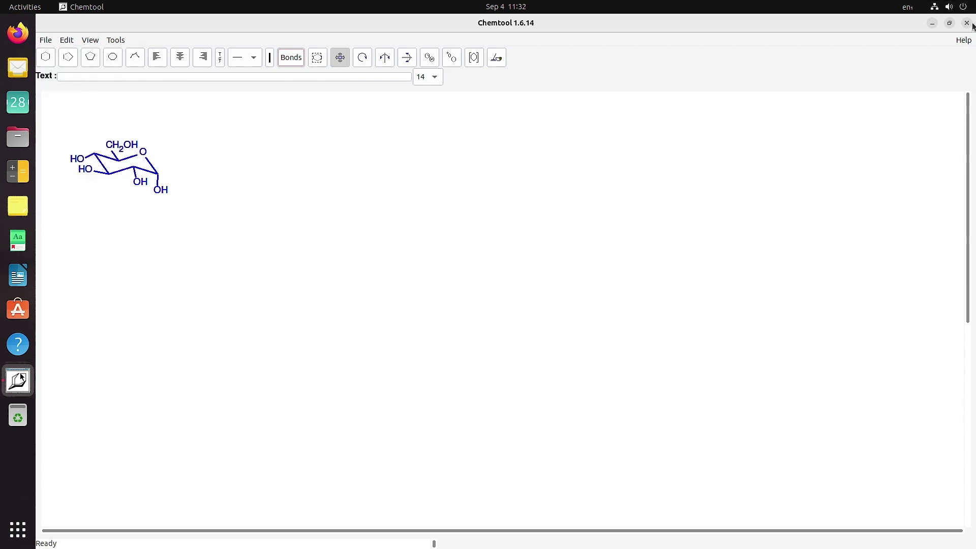
Close Chemtool and launch Light Speed from the Science app folder.
left_click(966, 23)
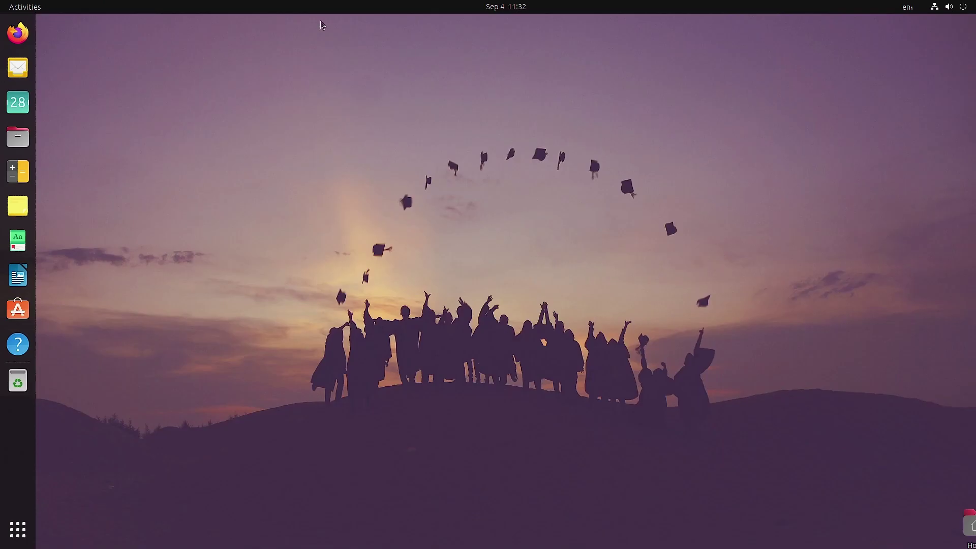
left_click(18, 530)
left_click(668, 478)
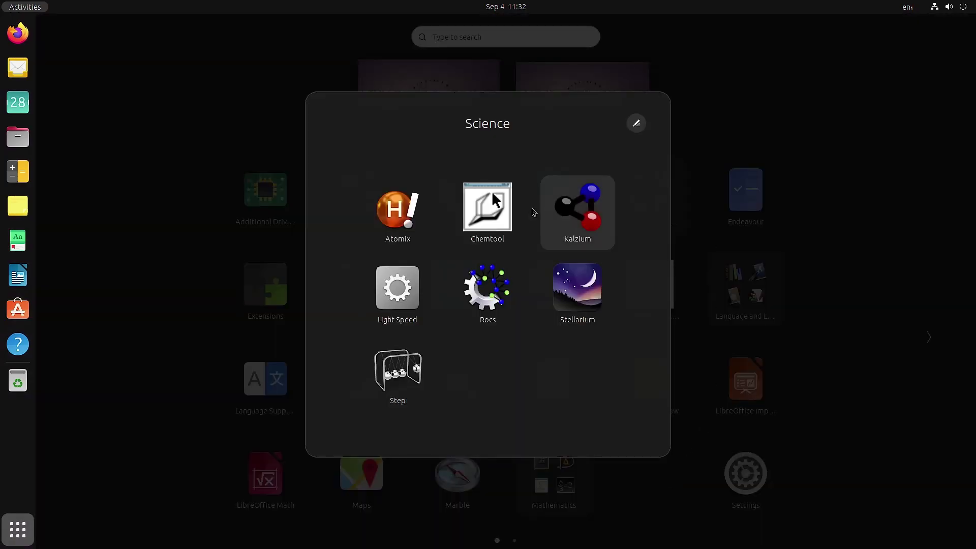
left_click(405, 316)
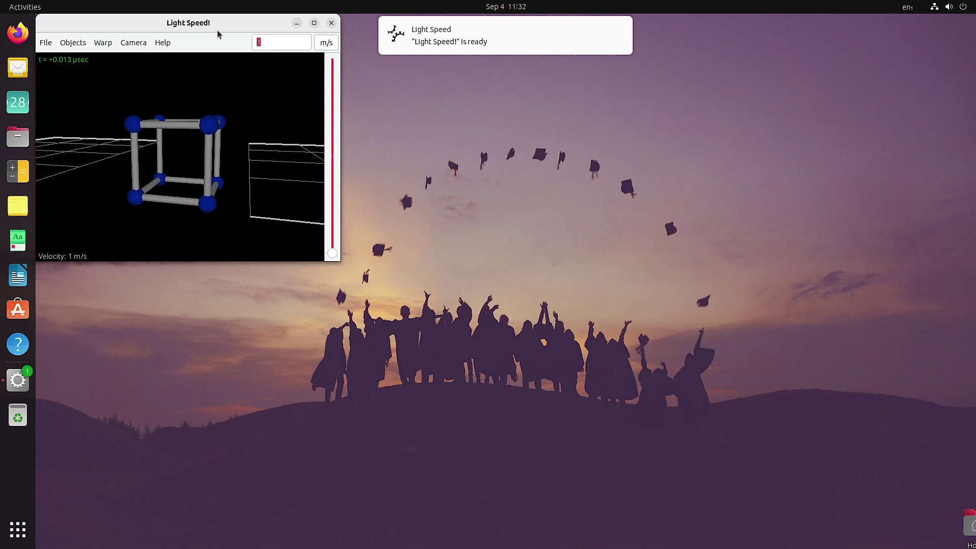
Read the Overview help on what the simulator shows and how to adjust the velocity, and close it.
left_click(166, 43)
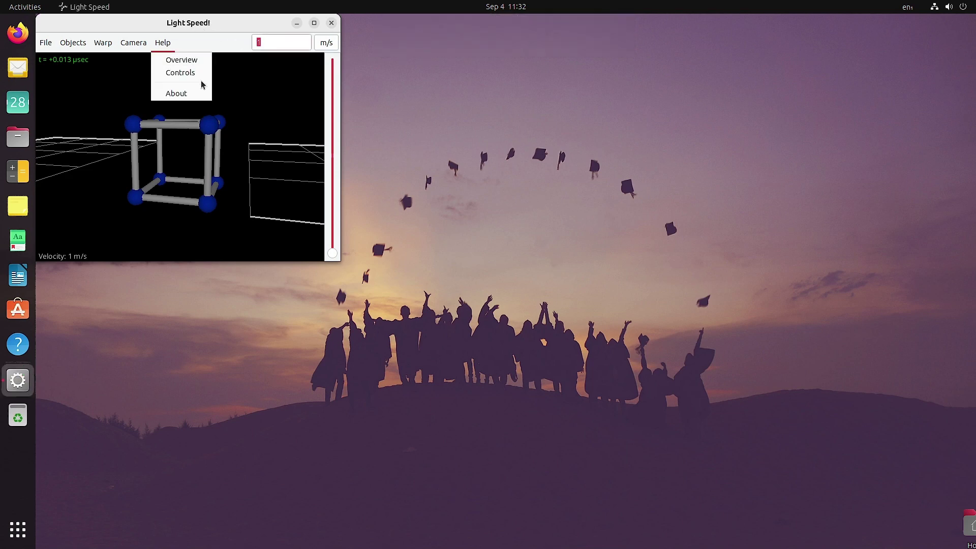
left_click(186, 60)
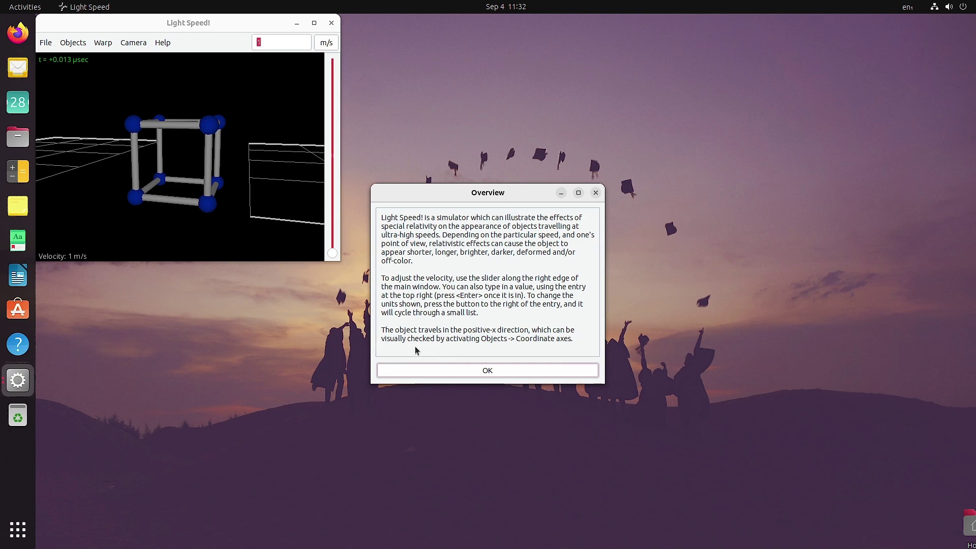
left_click(501, 374)
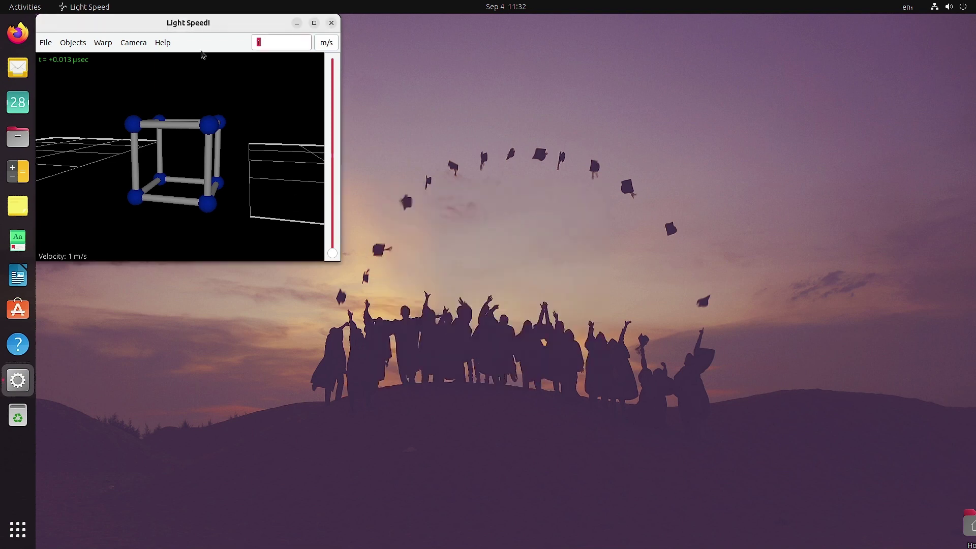
Maximize the Light Speed window and clear the velocity value.
double_click(203, 26)
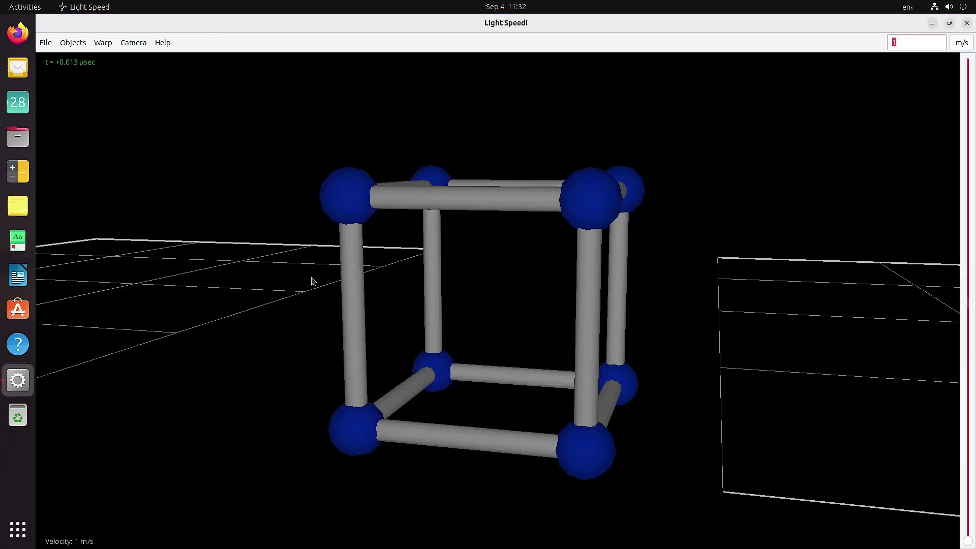
left_click(949, 23)
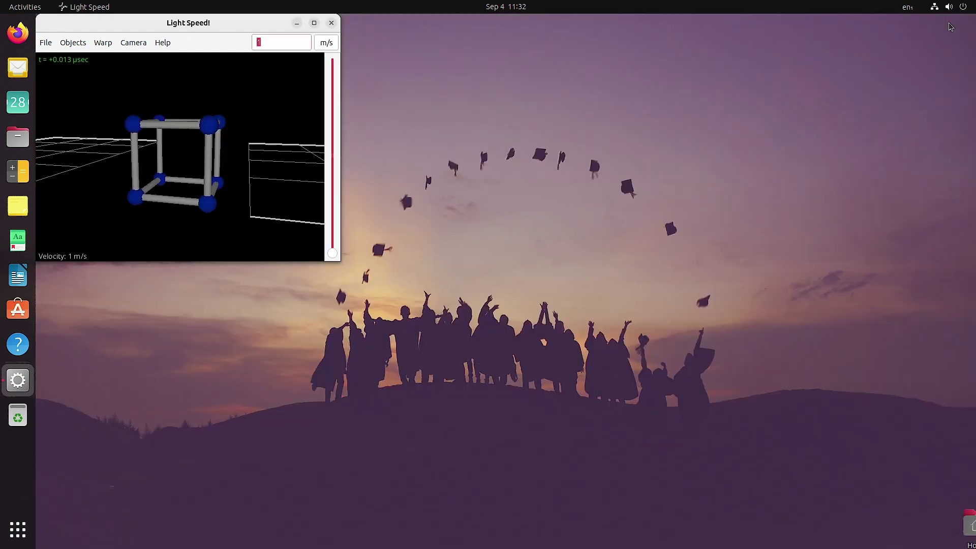
left_click(314, 22)
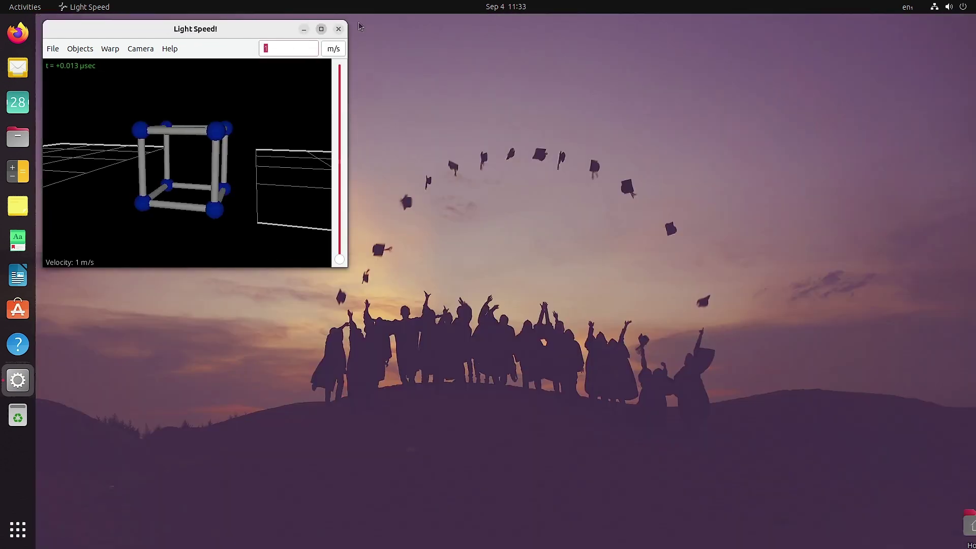
key("BackSpace")
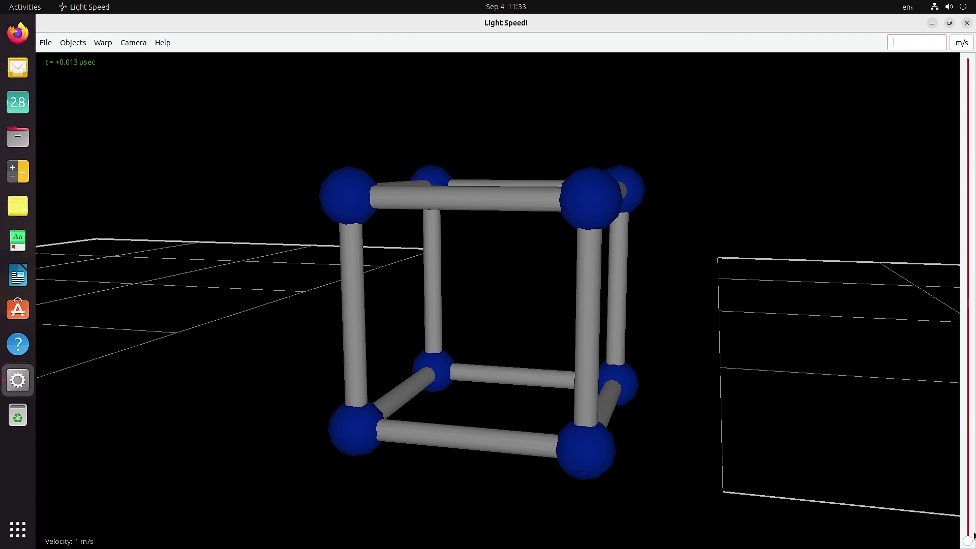
Raise the cube's velocity to 299,792,457 m/s and bring it back down to 1 m/s to examine the relativistic distortion.
left_click_drag(968, 542, 964, 320)
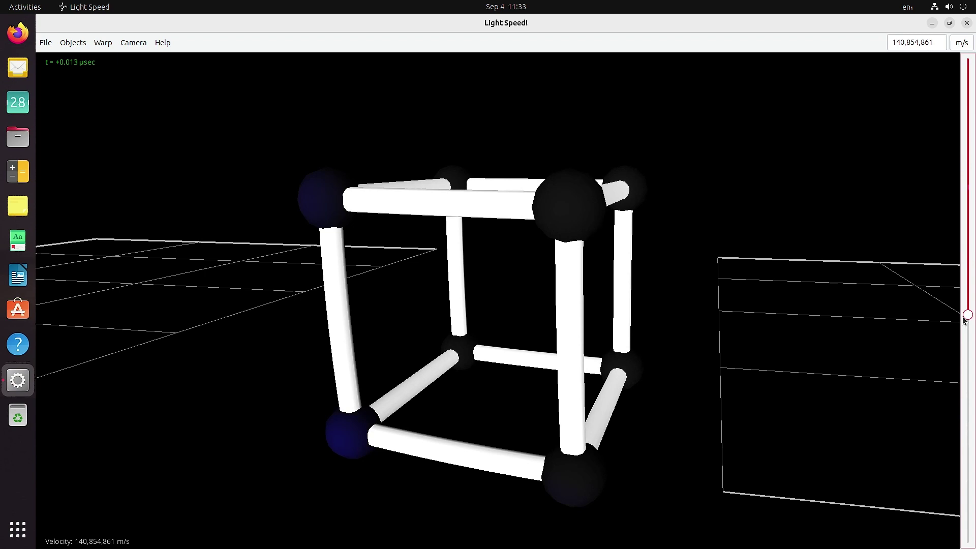
left_click_drag(965, 319, 968, 61)
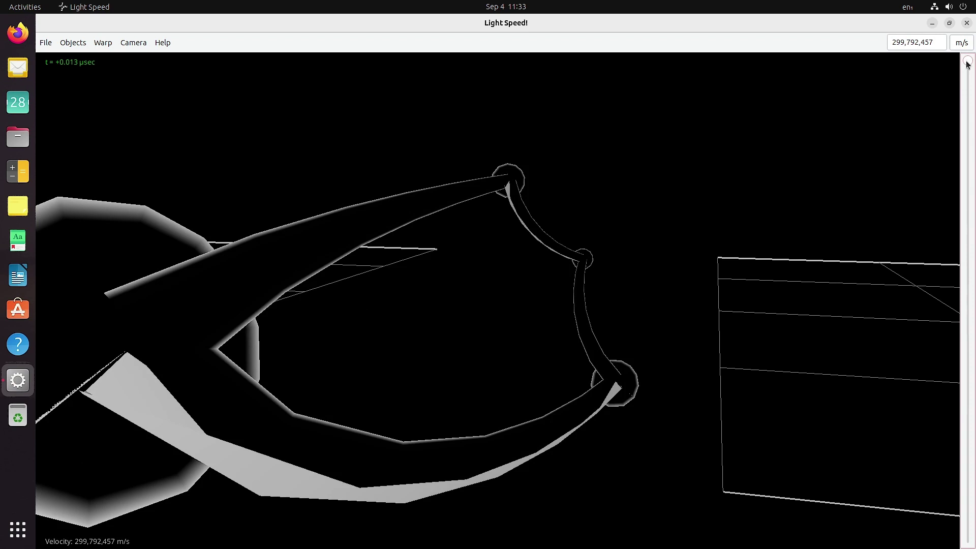
left_click_drag(967, 63, 968, 192)
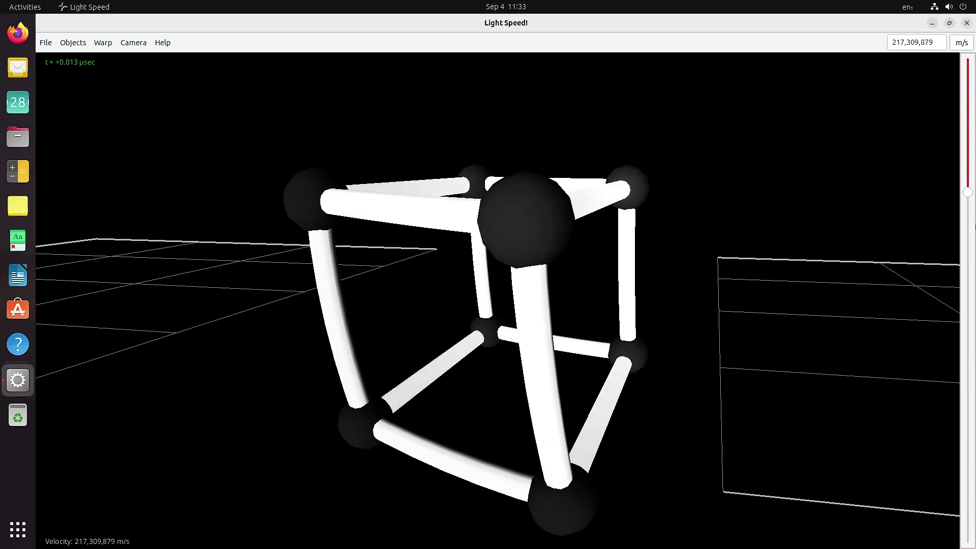
left_click_drag(971, 195, 975, 536)
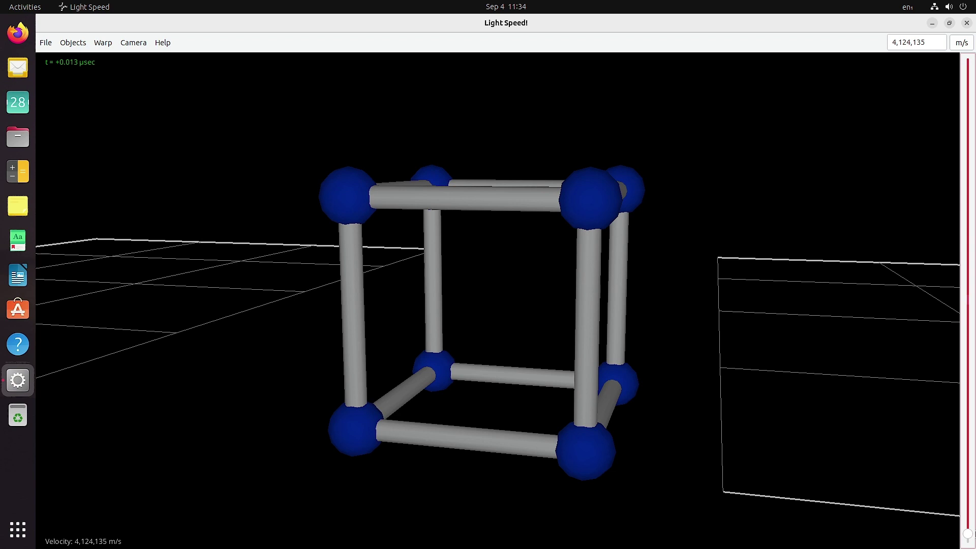
mouse_move(972, 538)
left_mouse_down()
mouse_move(972, 391)
mouse_move(968, 543)
left_mouse_up()
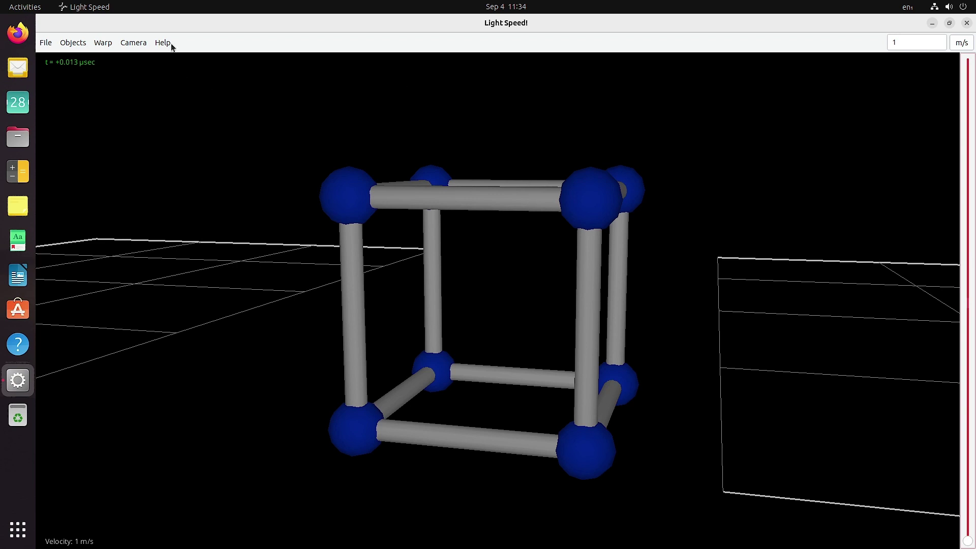
Close Light Speed, launch Rocs from the Science app folder and maximize its window.
left_click(967, 22)
left_click(18, 529)
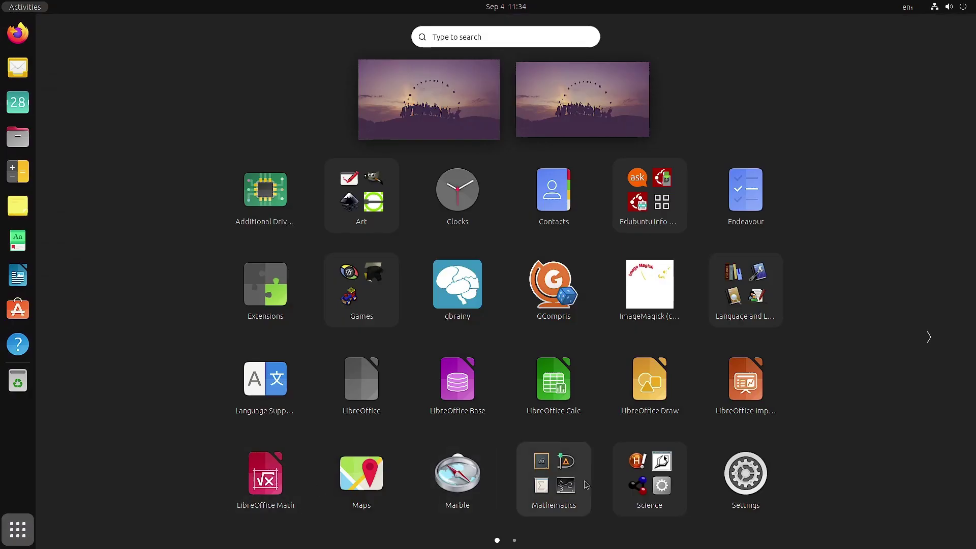
left_click(655, 504)
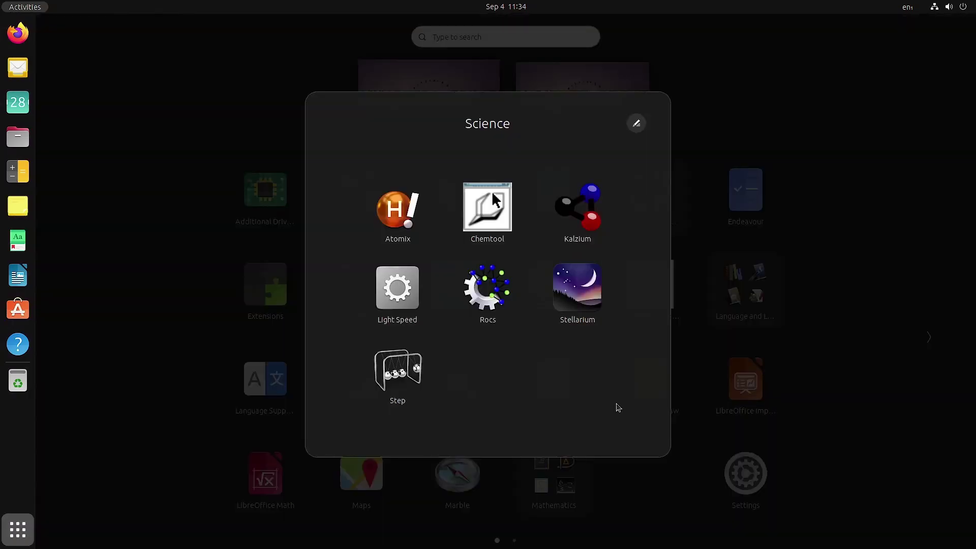
left_click(498, 310)
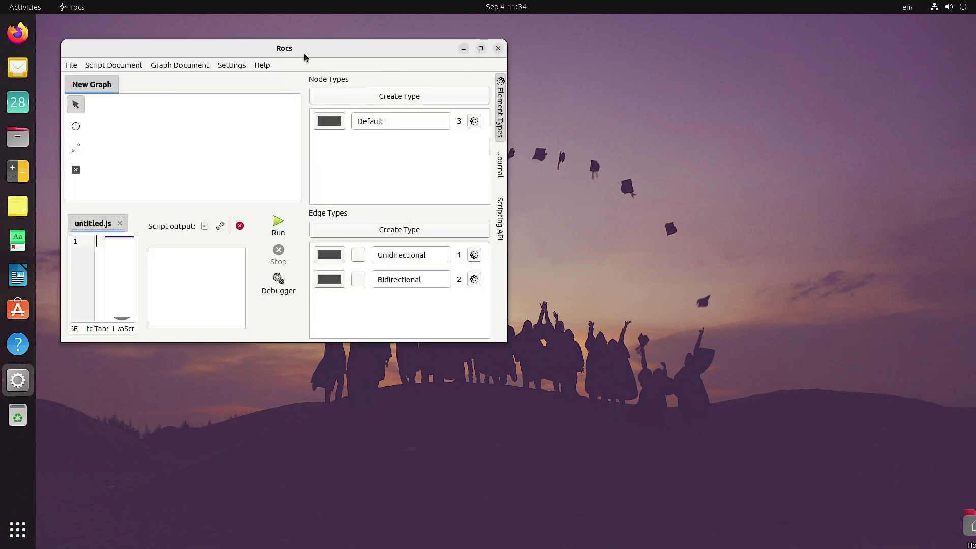
double_click(275, 48)
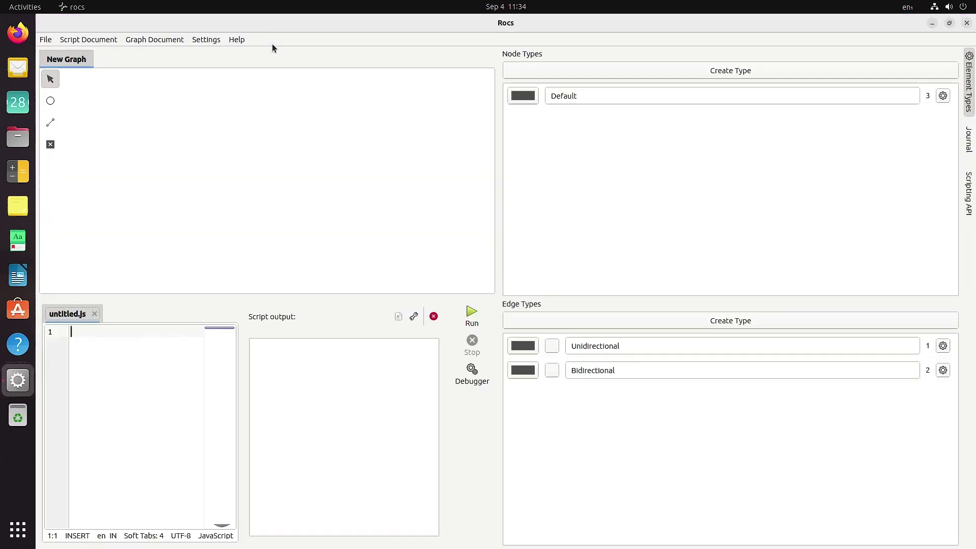
Open the Rocs Handbook in Firefox and go to its Introduction chapter.
left_click(238, 42)
key("Escape")
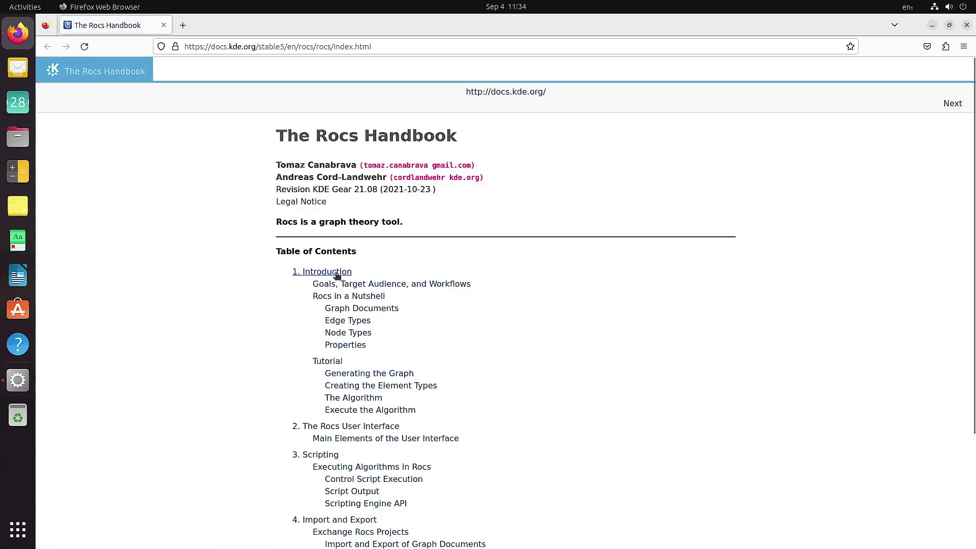
left_click(335, 272)
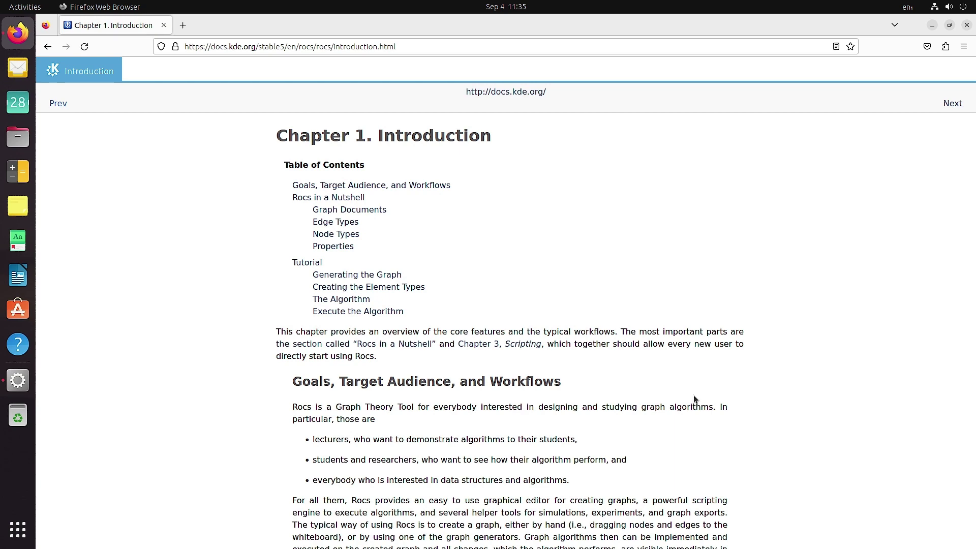
Read through the Goals, Target Audience, and Workflows section of the Rocs Handbook's Introduction chapter.
scroll(386, 448, "down", 3)
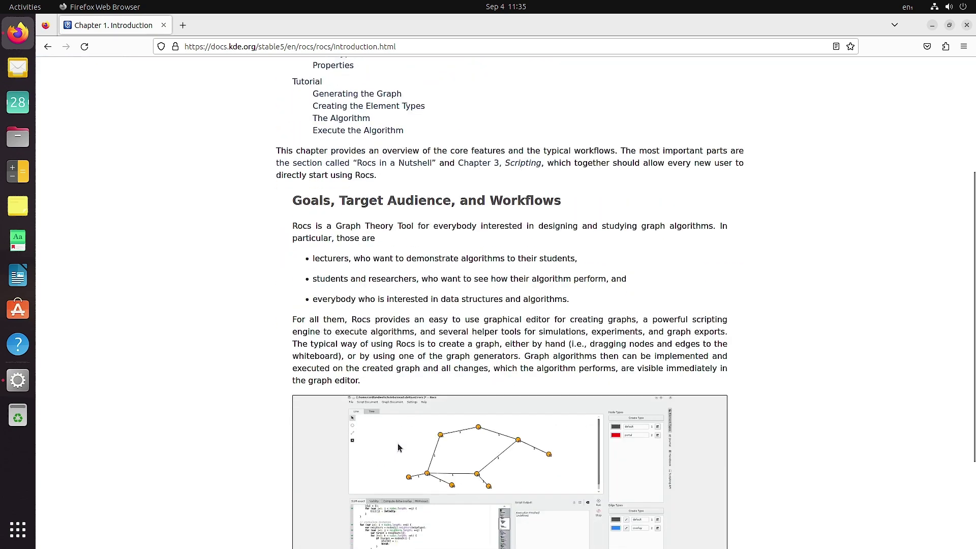
scroll(397, 447, "down", 3)
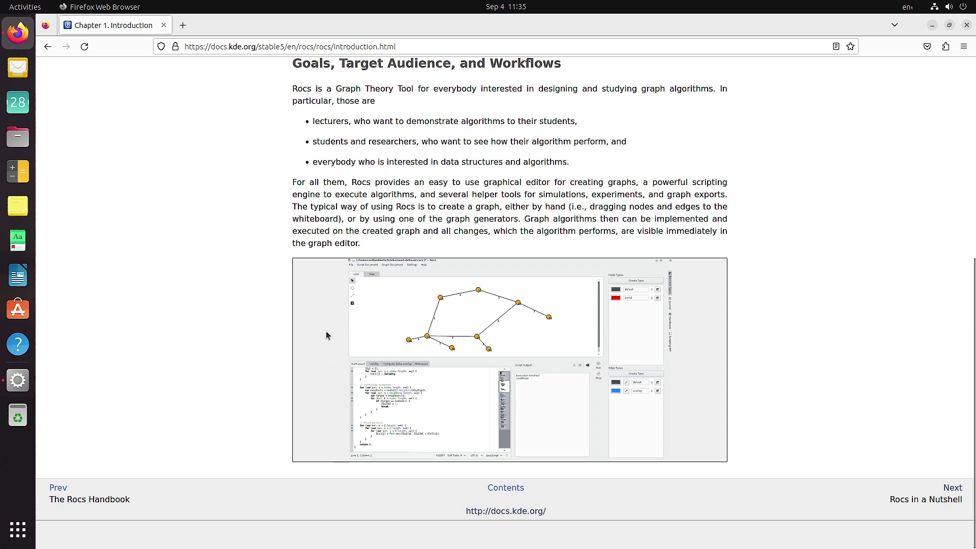
scroll(502, 394, "up", 3)
scroll(502, 395, "up", 4)
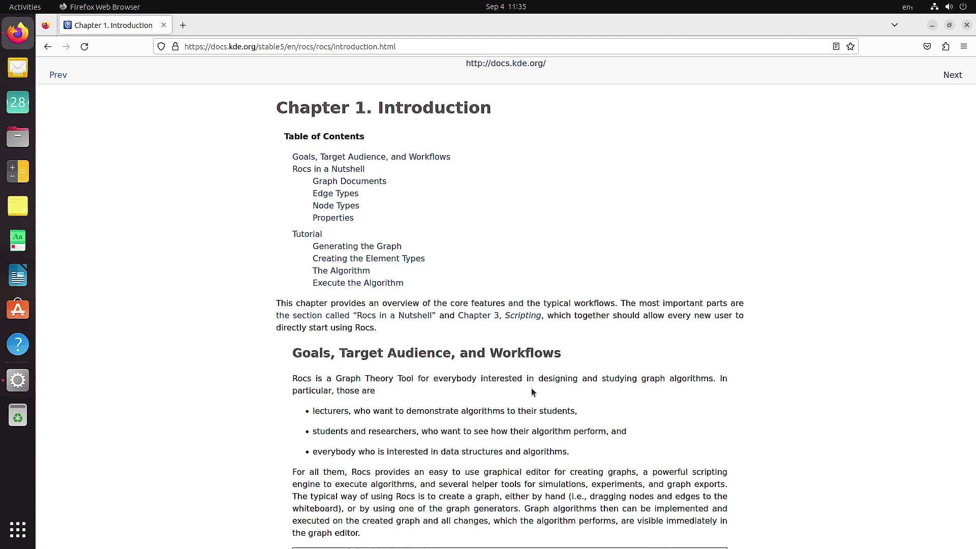
scroll(858, 375, "down", 5)
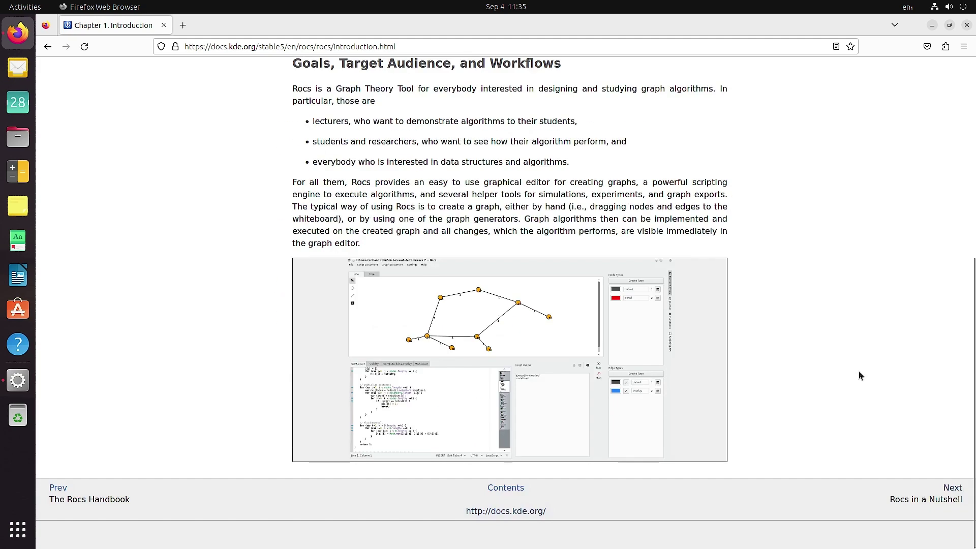
scroll(859, 374, "up", 5)
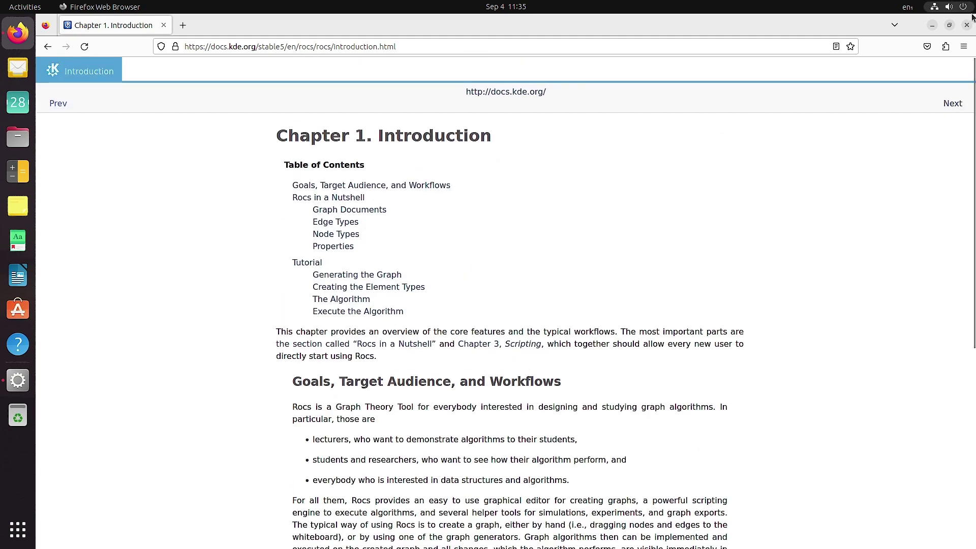
Close the Rocs Handbook and Rocs, and launch Step from the Science app folder.
left_click(967, 28)
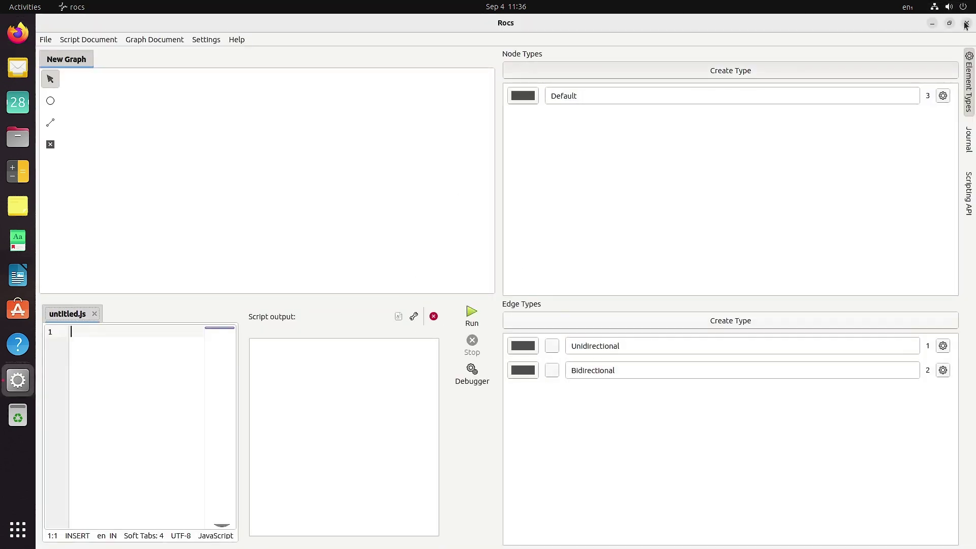
left_click(966, 23)
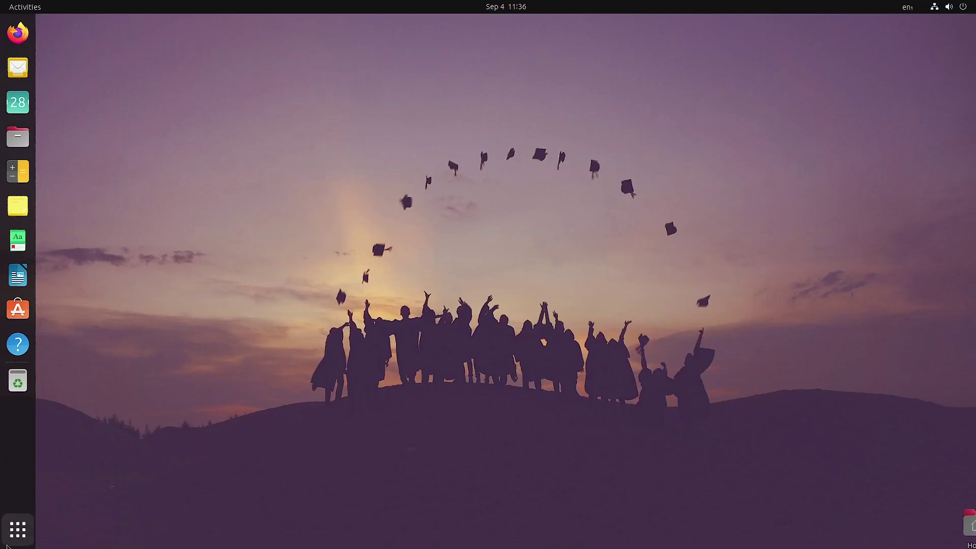
left_click(18, 529)
left_click(656, 488)
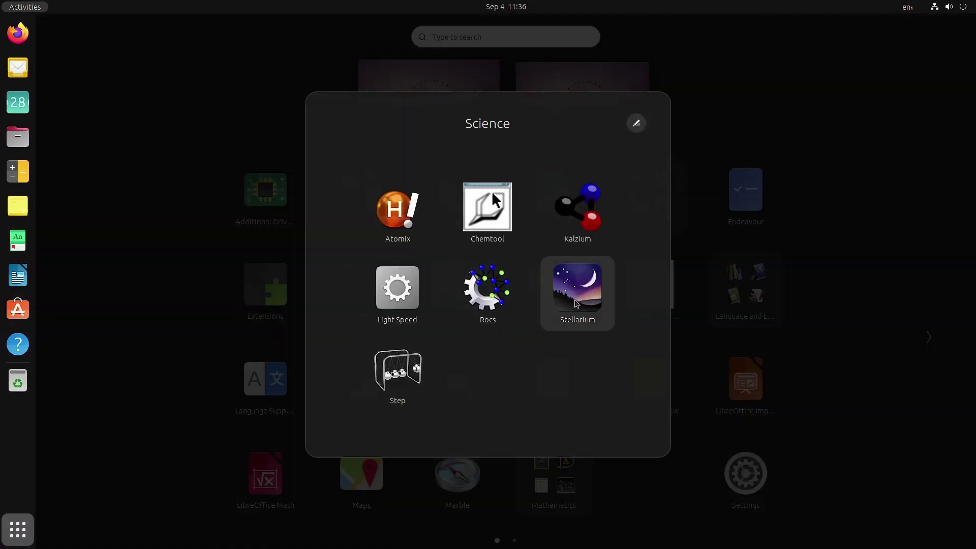
left_click(406, 391)
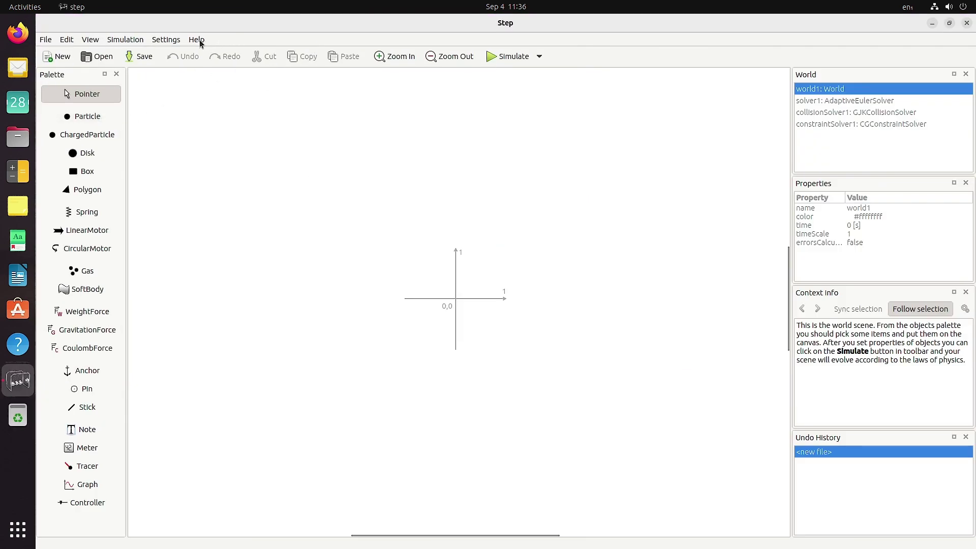
Open the Step Handbook in Firefox, read its overview of the physics simulator, and return to Step.
left_click(198, 40)
left_click(214, 57)
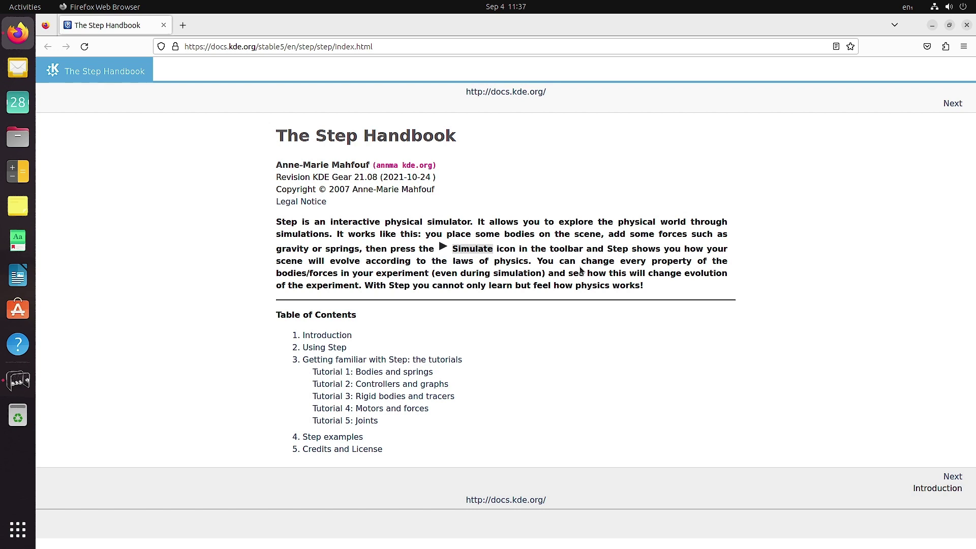
left_click(967, 27)
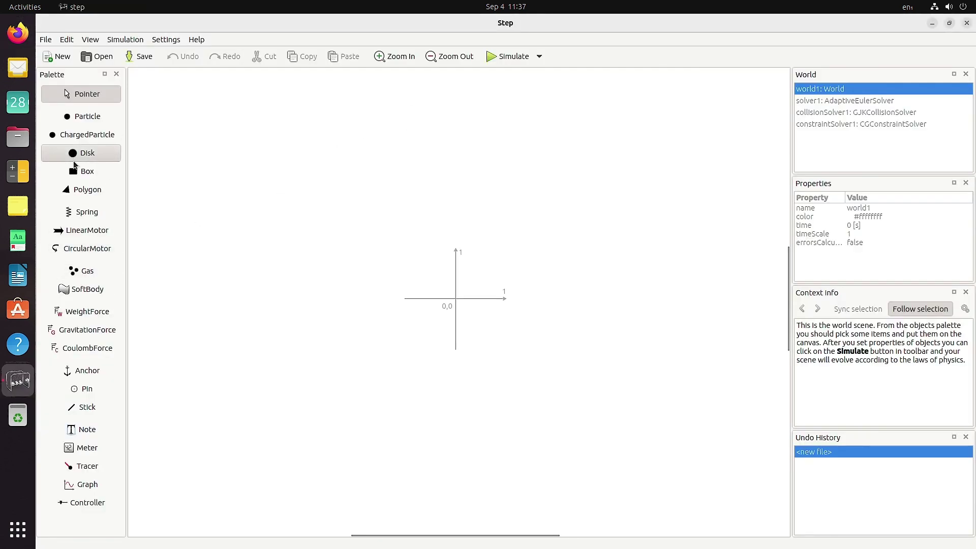
Place a box above and to the left of the origin, at about (-2.17, 2.14) m.
left_click(75, 169)
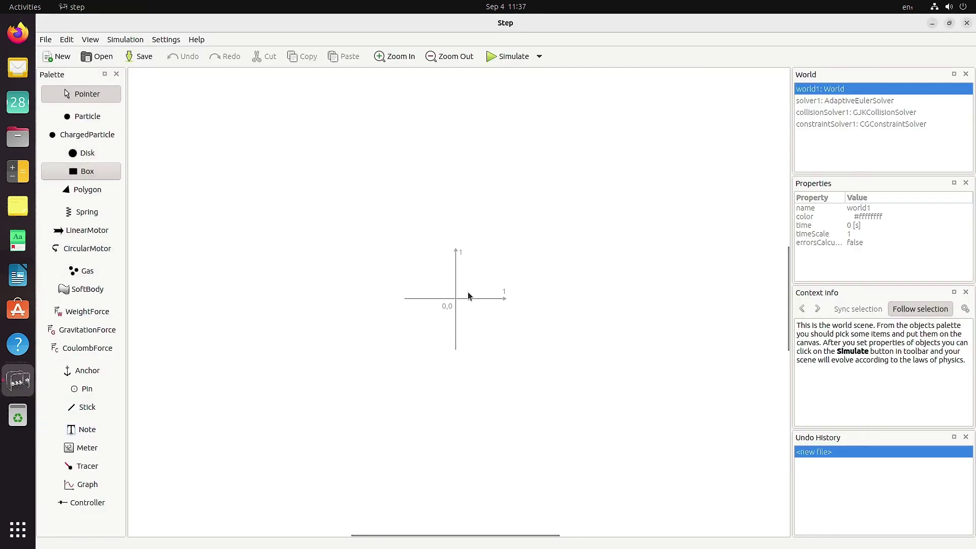
left_click(82, 170)
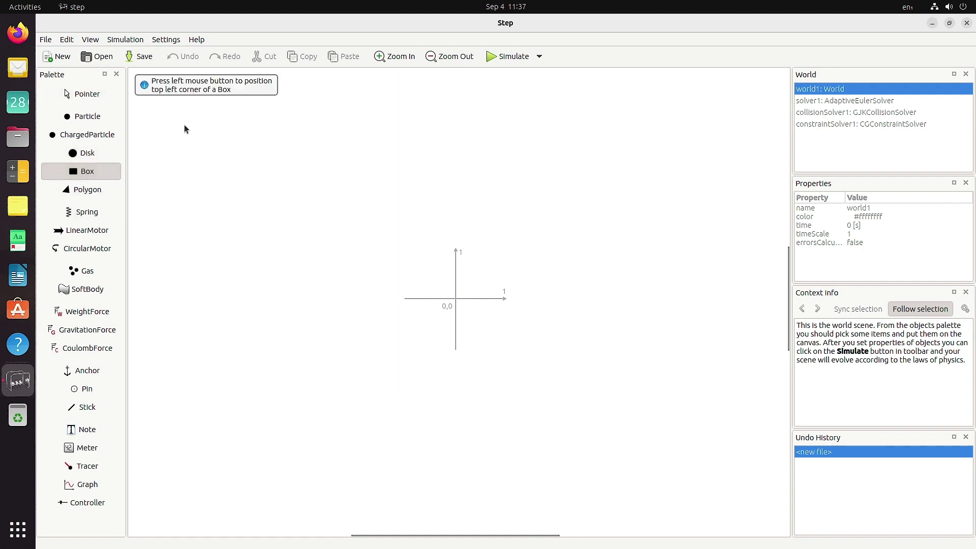
left_click(460, 304)
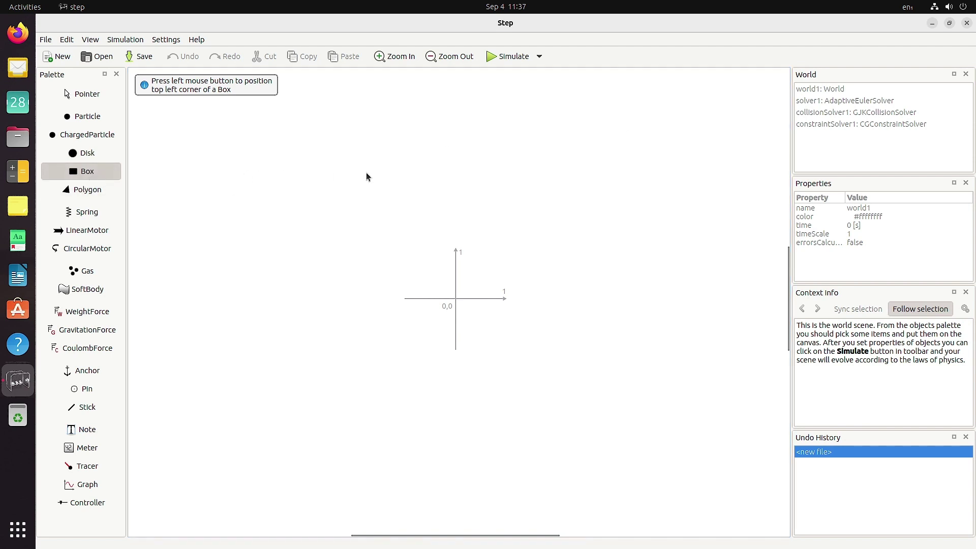
left_click(345, 190)
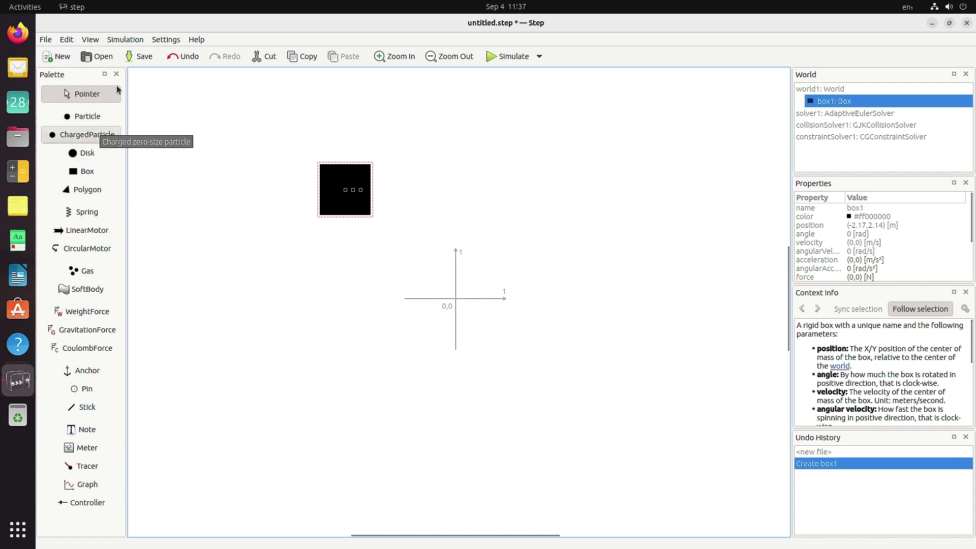
left_click(123, 41)
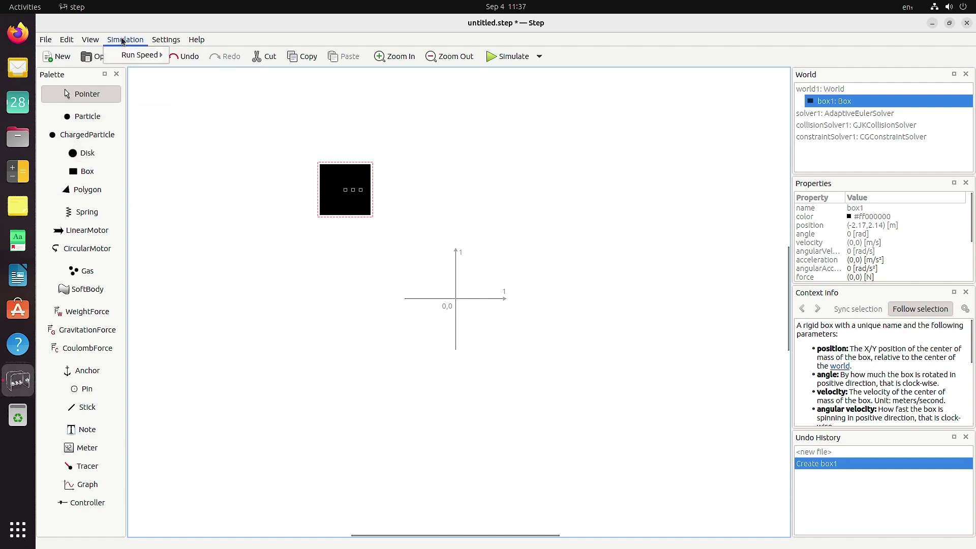
mouse_move(49, 44)
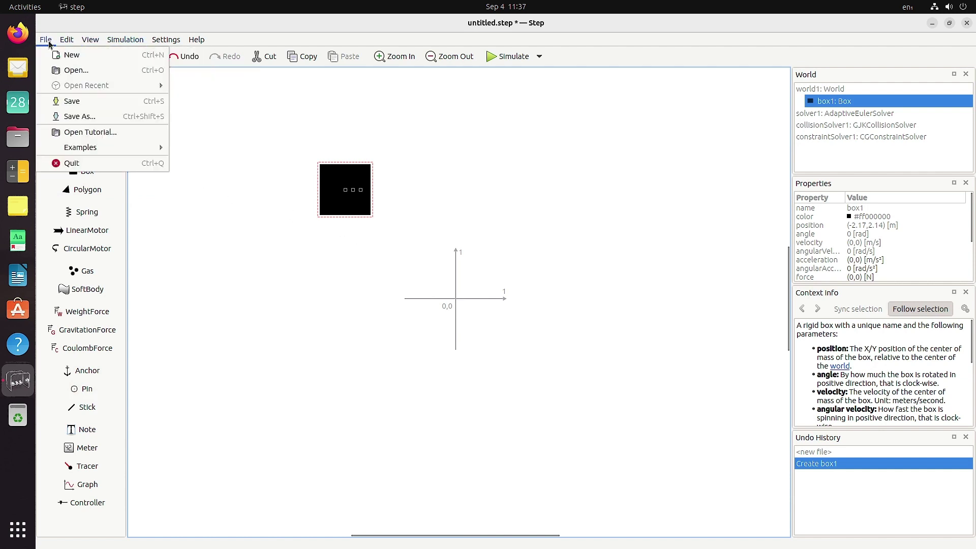
left_click(211, 277)
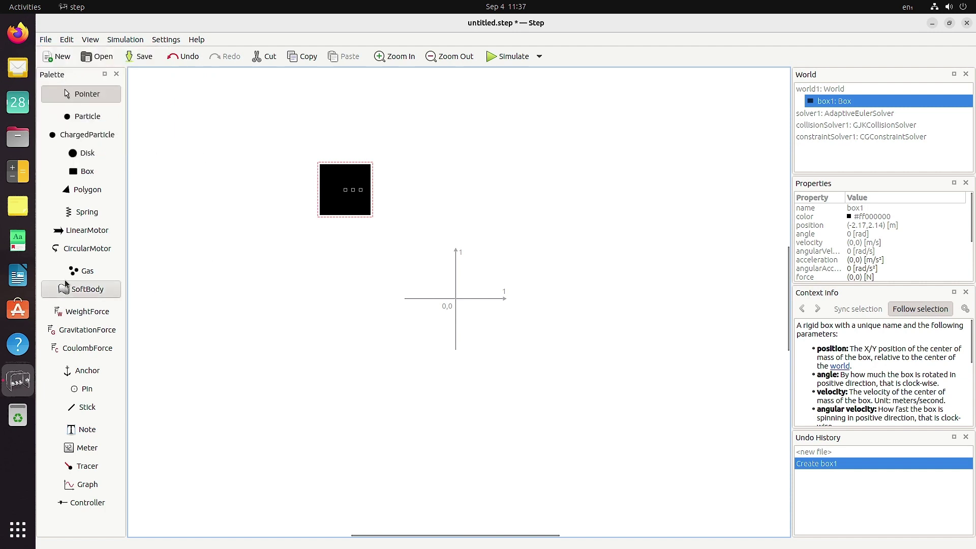
Add a gravitation force to the world, and briefly run the simulation before stopping it.
left_click(66, 332)
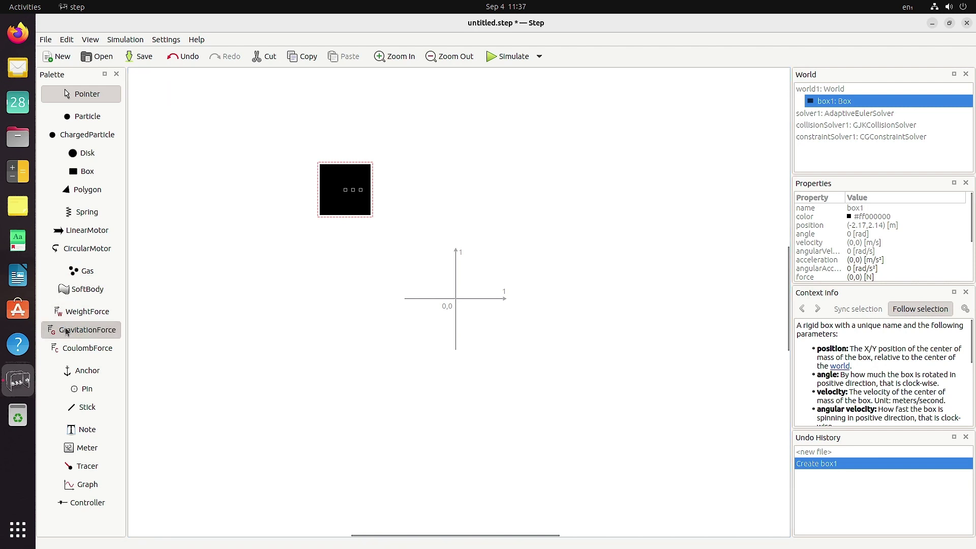
left_click(343, 148)
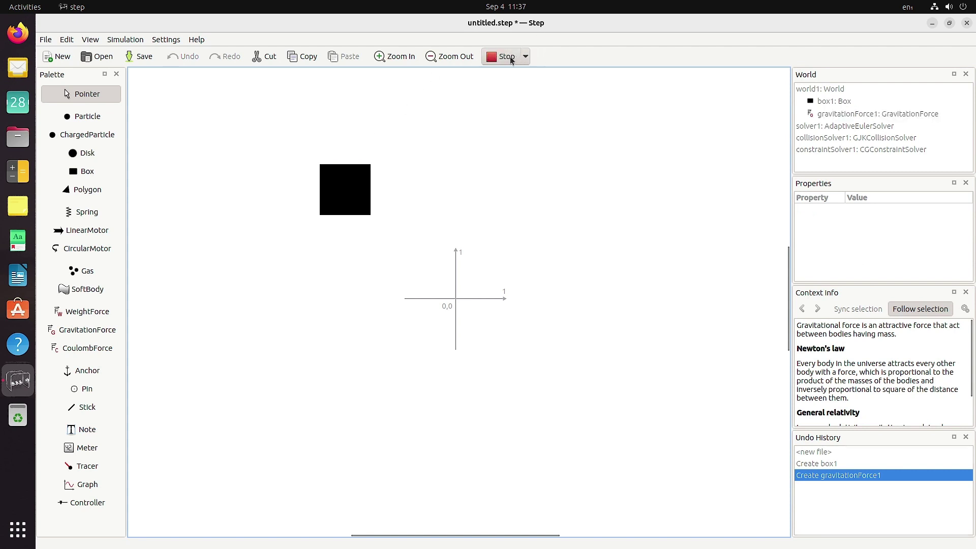
left_click(506, 58)
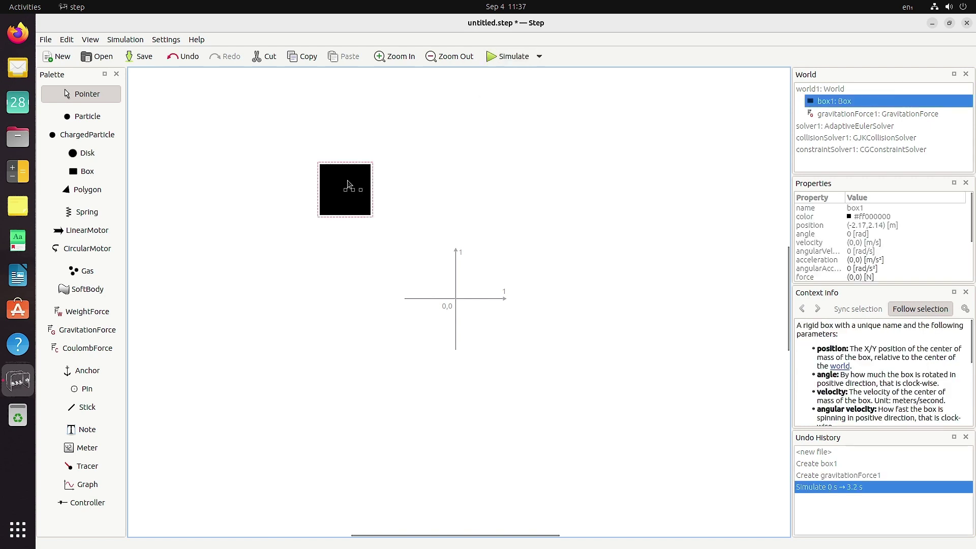
Move the box to about (-1.75, 1.34) m and add a weight force to the world.
left_click_drag(349, 188, 371, 229)
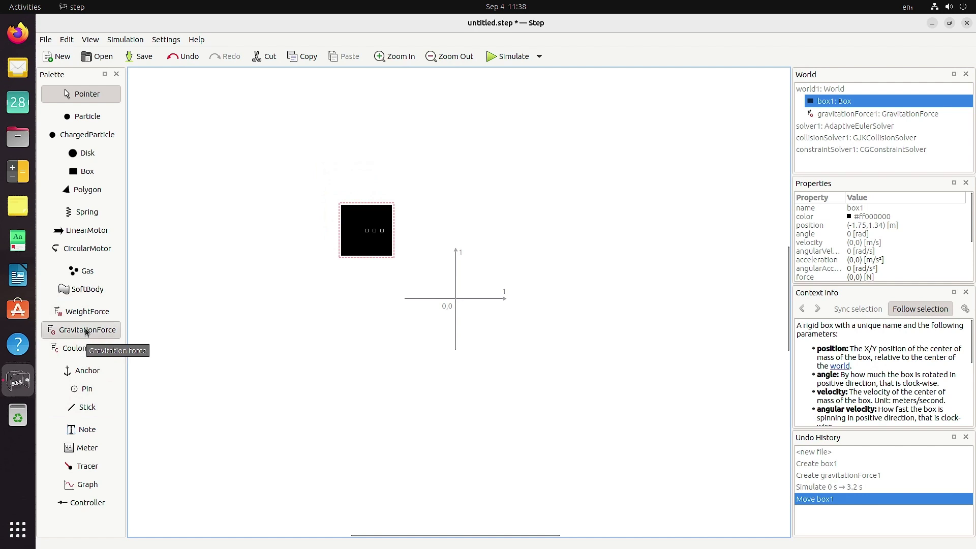
left_click(89, 313)
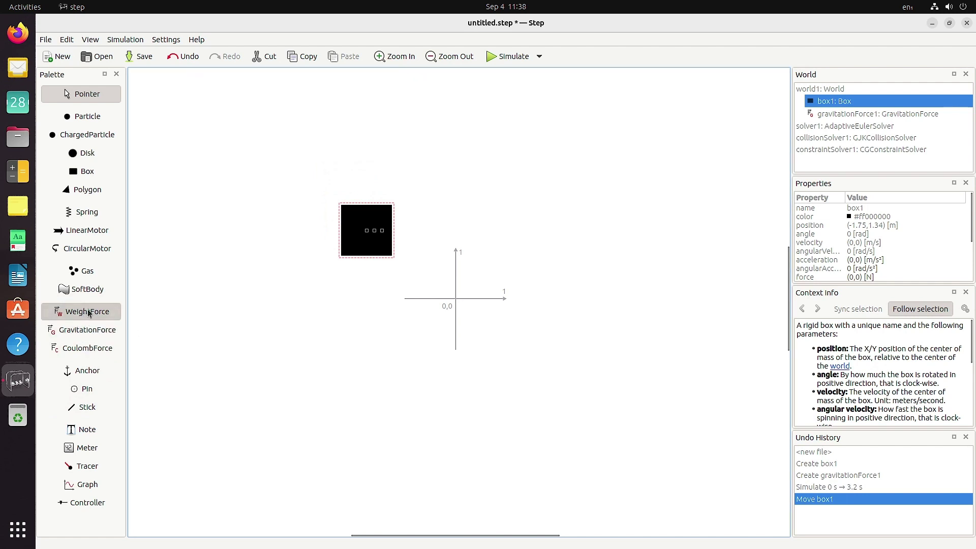
left_click(366, 195)
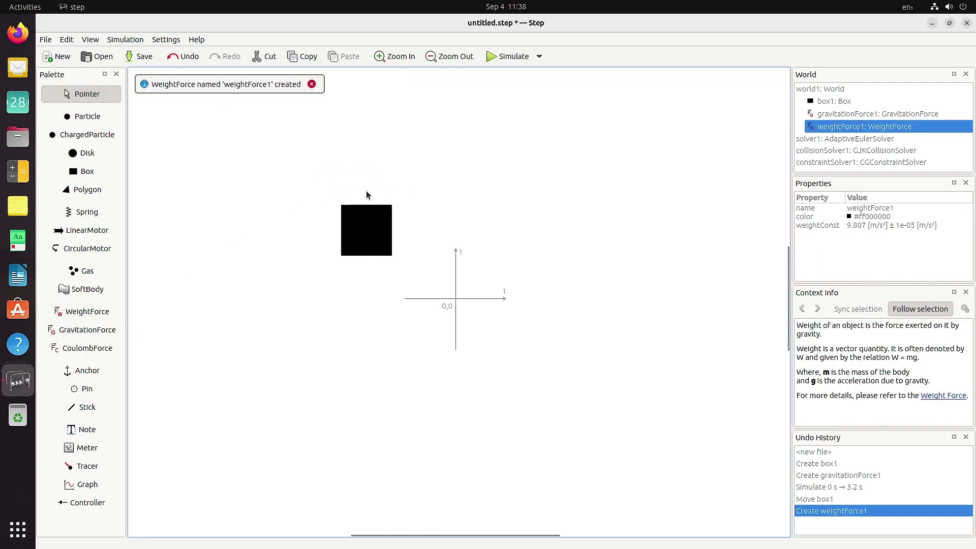
Simulate the box under the weight force, and close Step, discarding the experiment's changes.
left_click(516, 58)
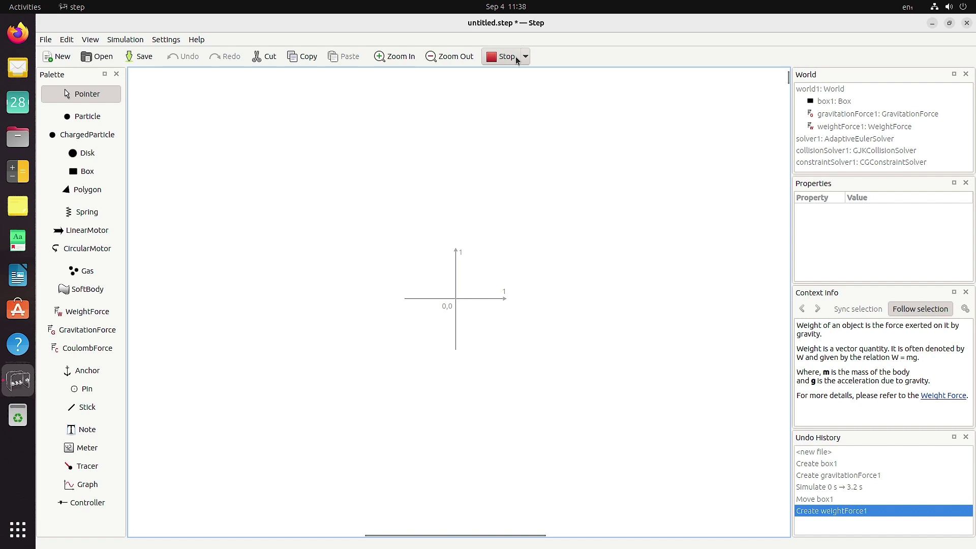
left_click(967, 23)
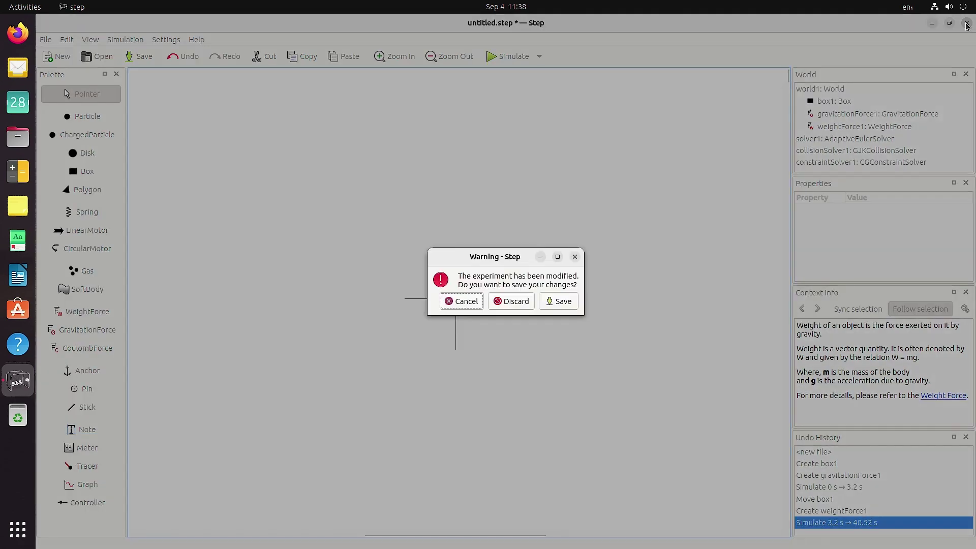
left_click(514, 305)
Open the application overview and look through its second page and the Science folder.
left_click(18, 529)
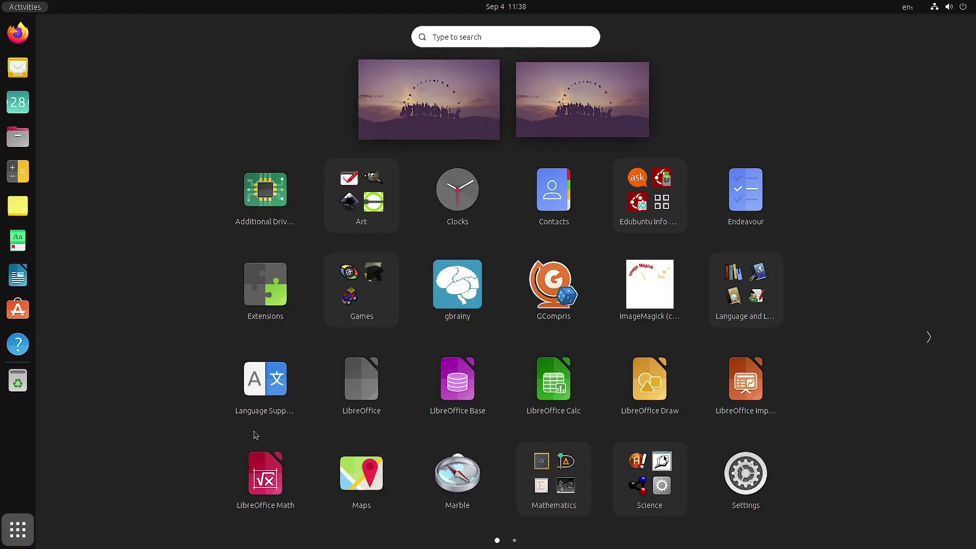
scroll(640, 461, "down", 1)
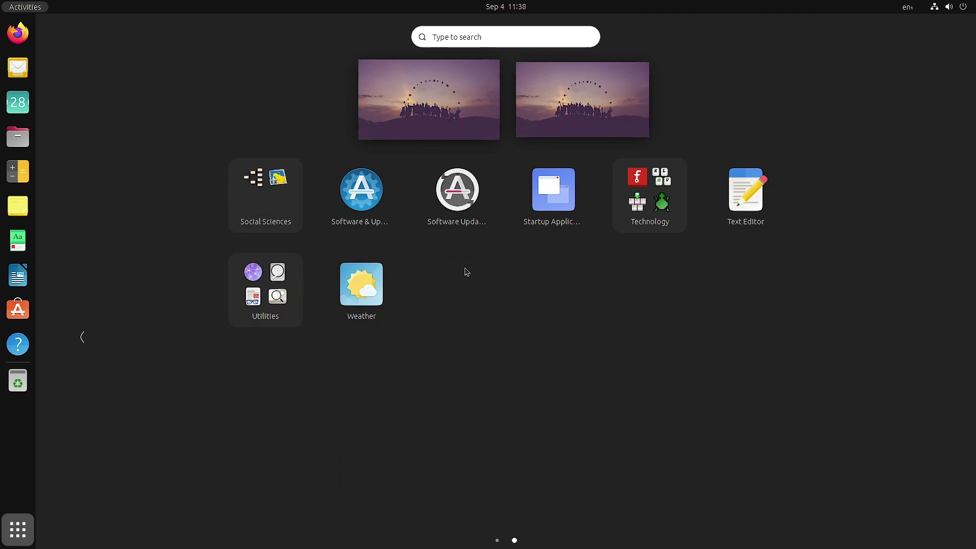
scroll(472, 280, "up", 1)
left_click(636, 447)
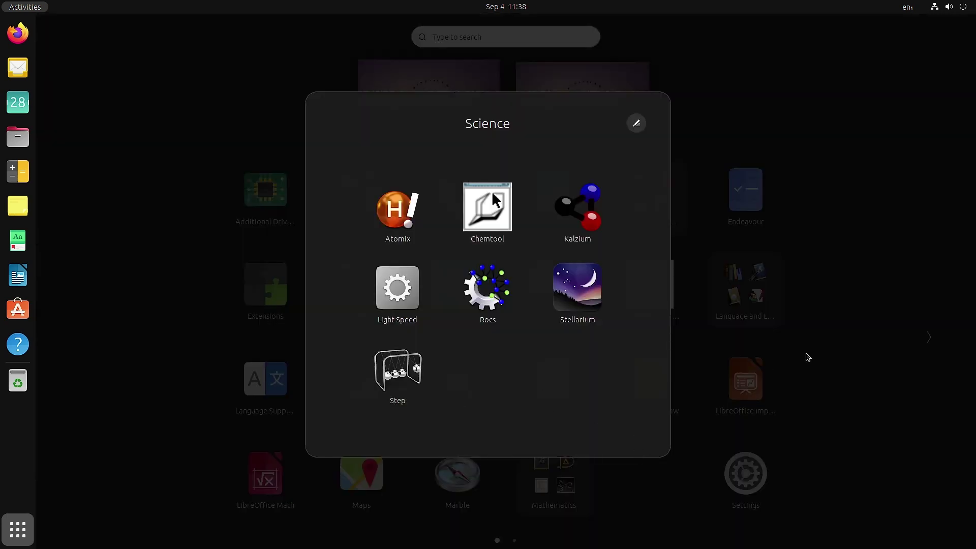
left_click(886, 323)
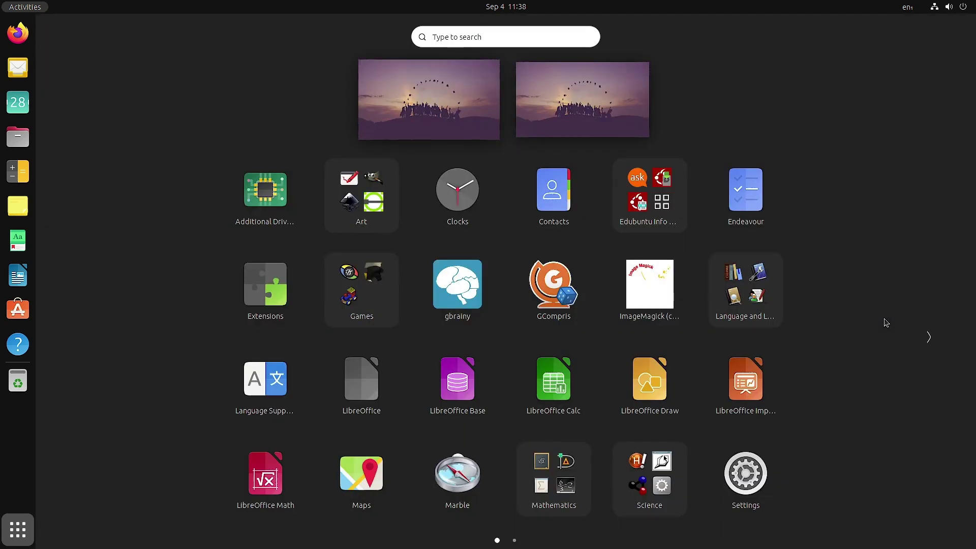